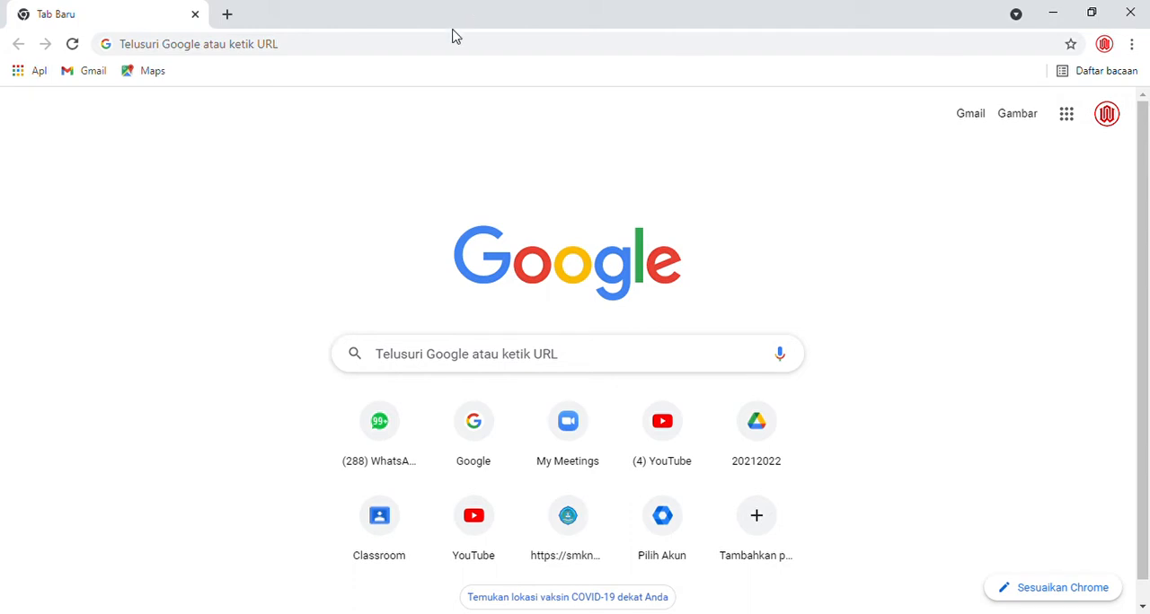
- Open the phpMyAdmin page at localhost/phpmyadmin
click(455, 51)
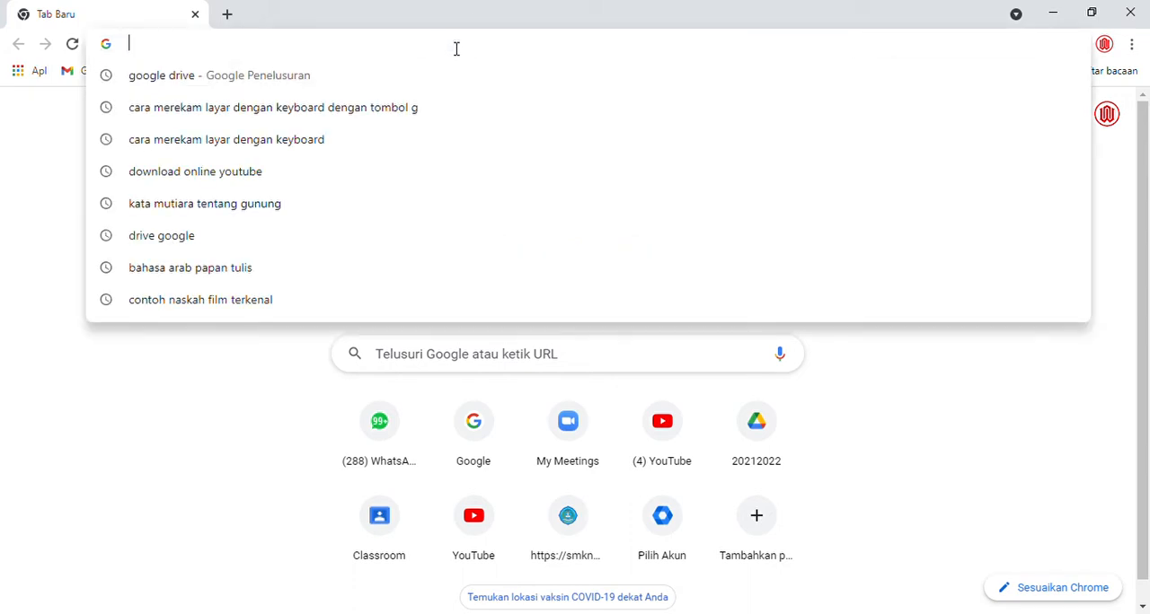
click(259, 326)
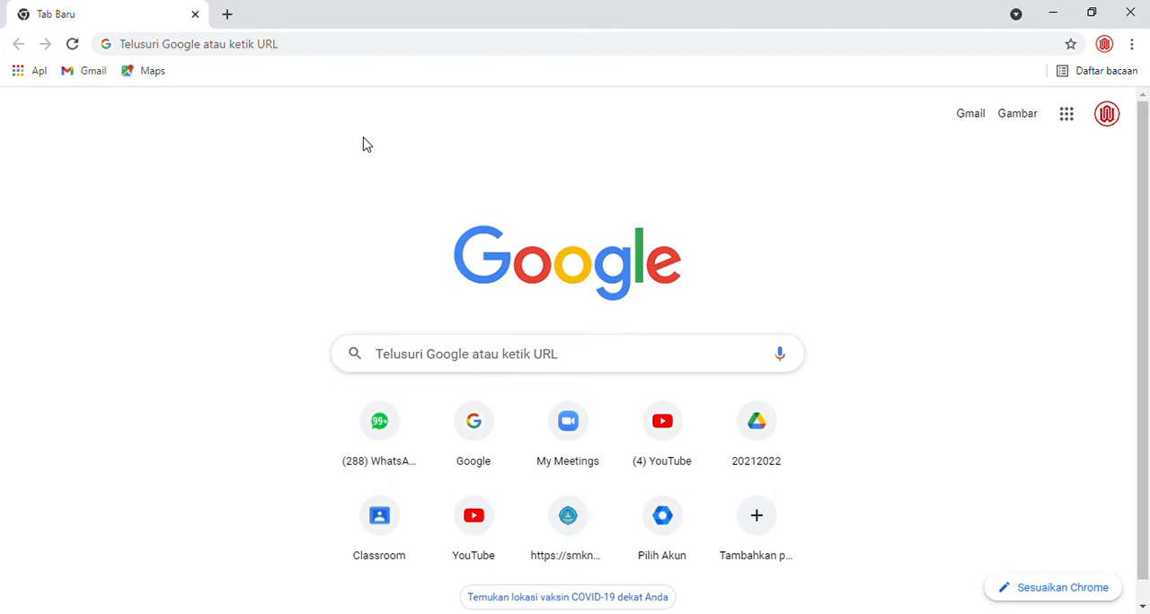
click(397, 56)
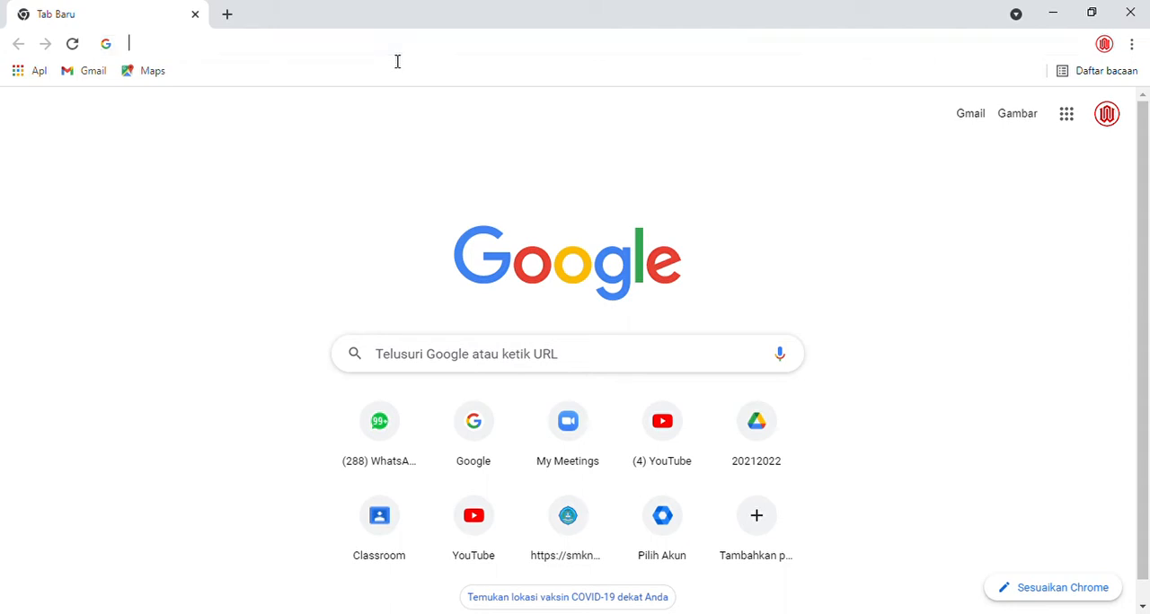
text(lo)
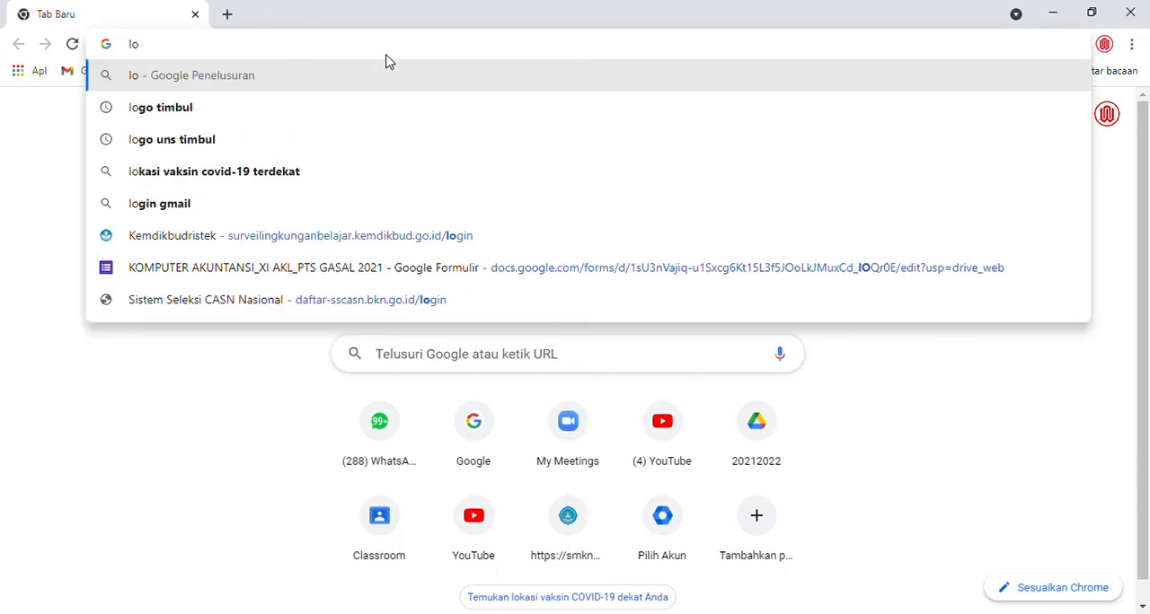
text(calhost)
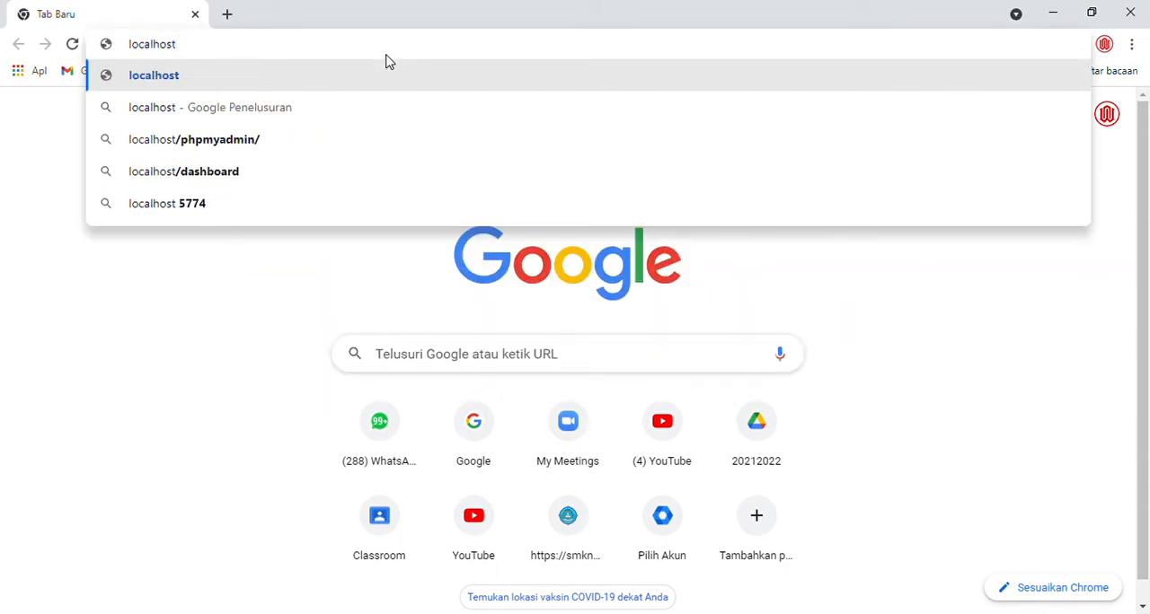
text(/)
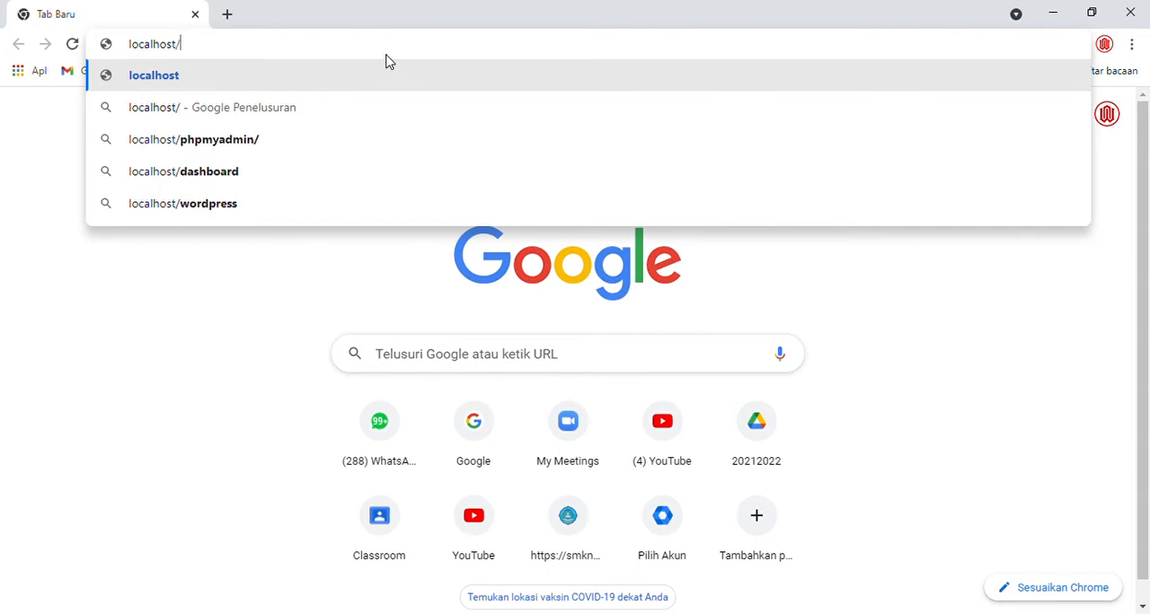
text(phpmya)
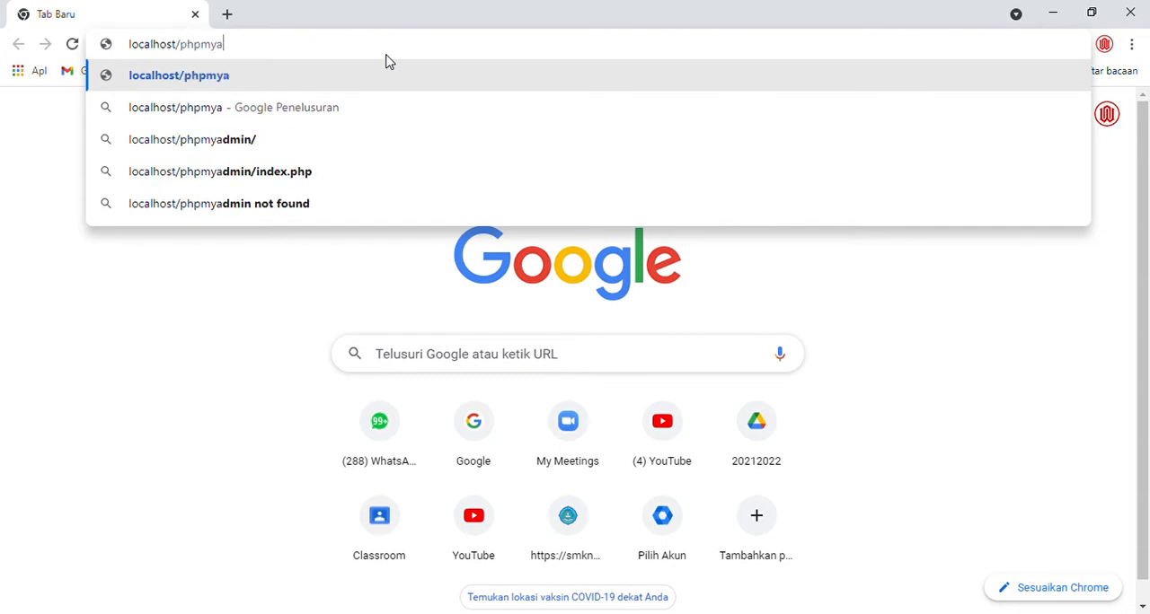
text(dmin)
key(Return)
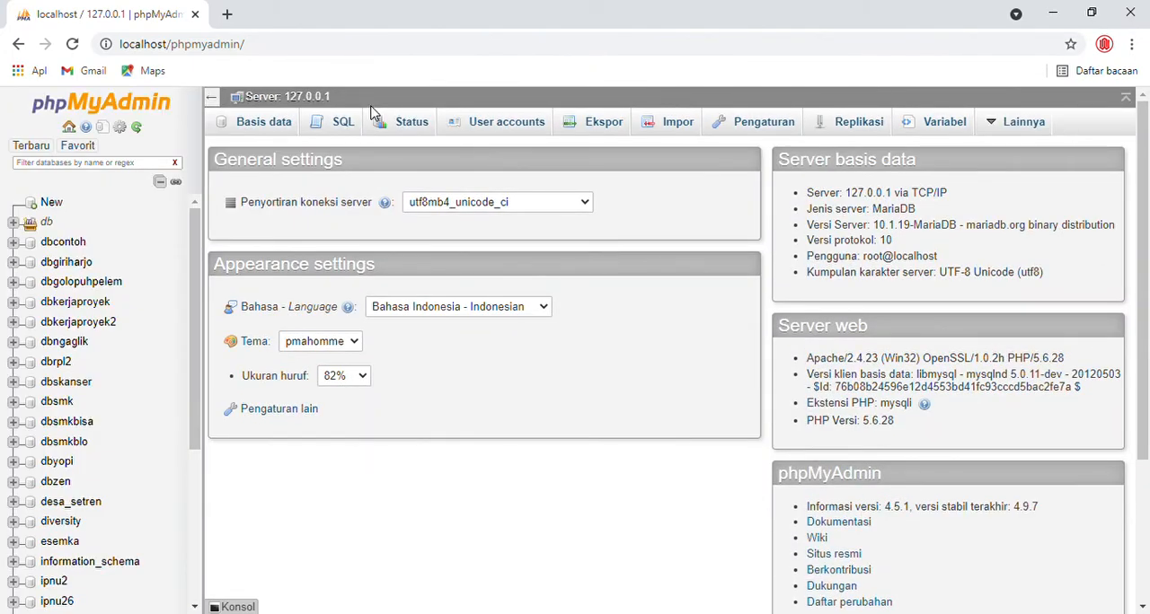
- Show the server's database overview with the form for creating a new database
key(ctrl+plus)
key(ctrl+plus)
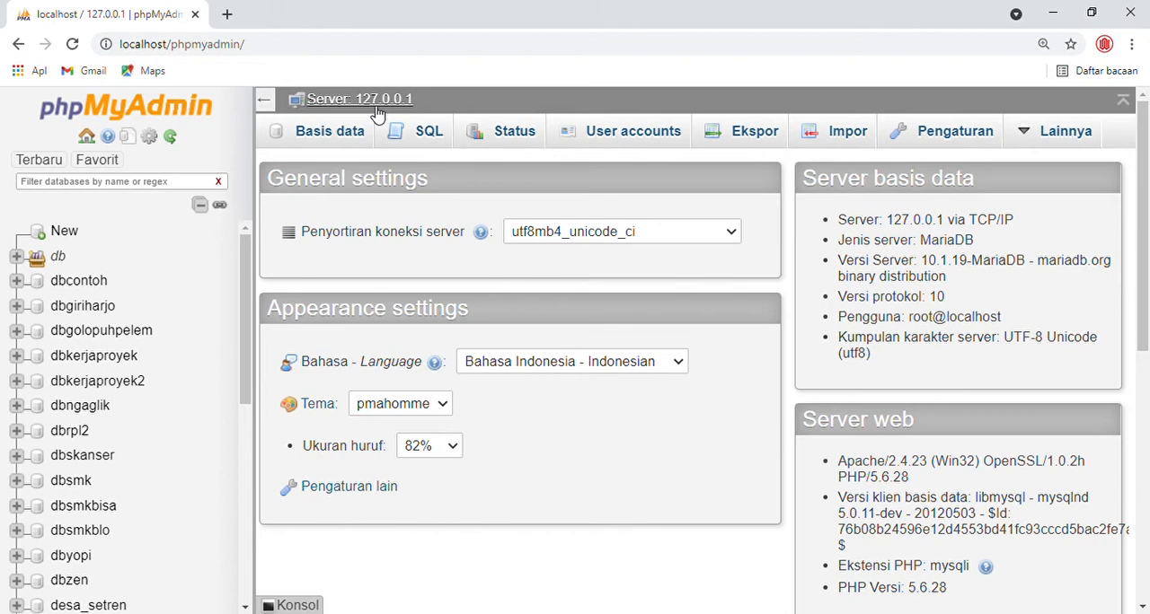
click(328, 131)
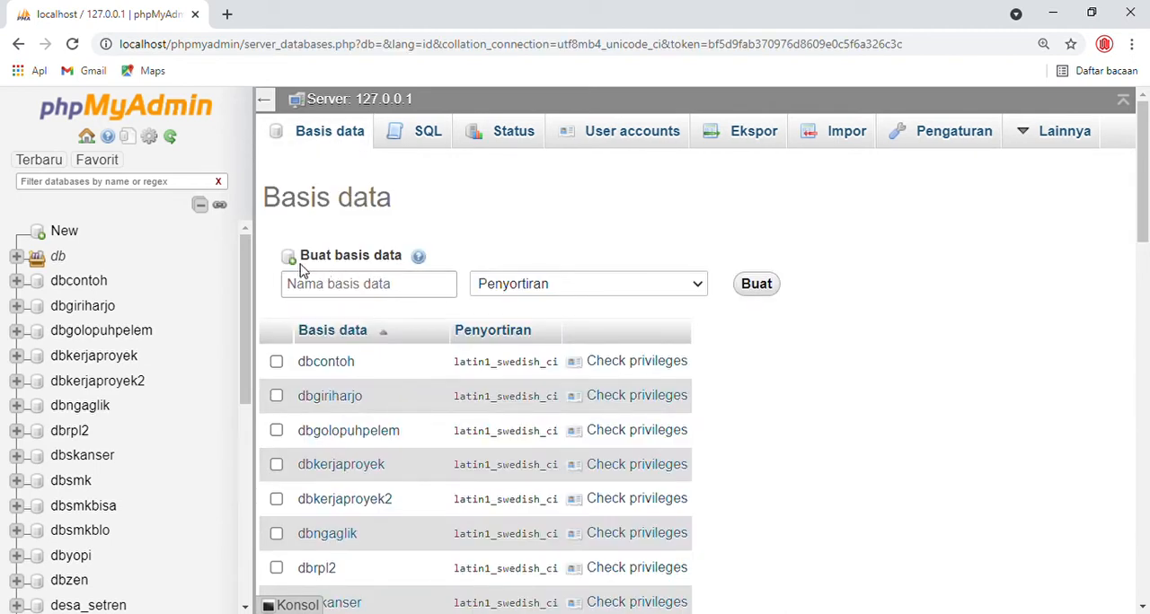
- Enter db_smkpastibisa as the name of the new database
click(378, 284)
text(db_smk)
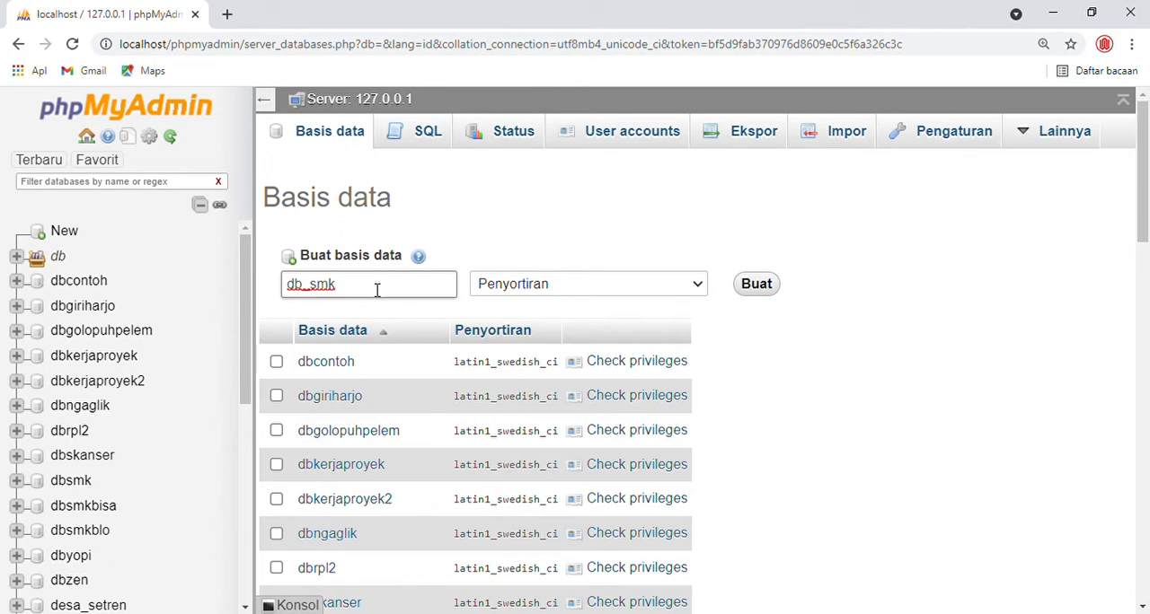
text(pastibisa)
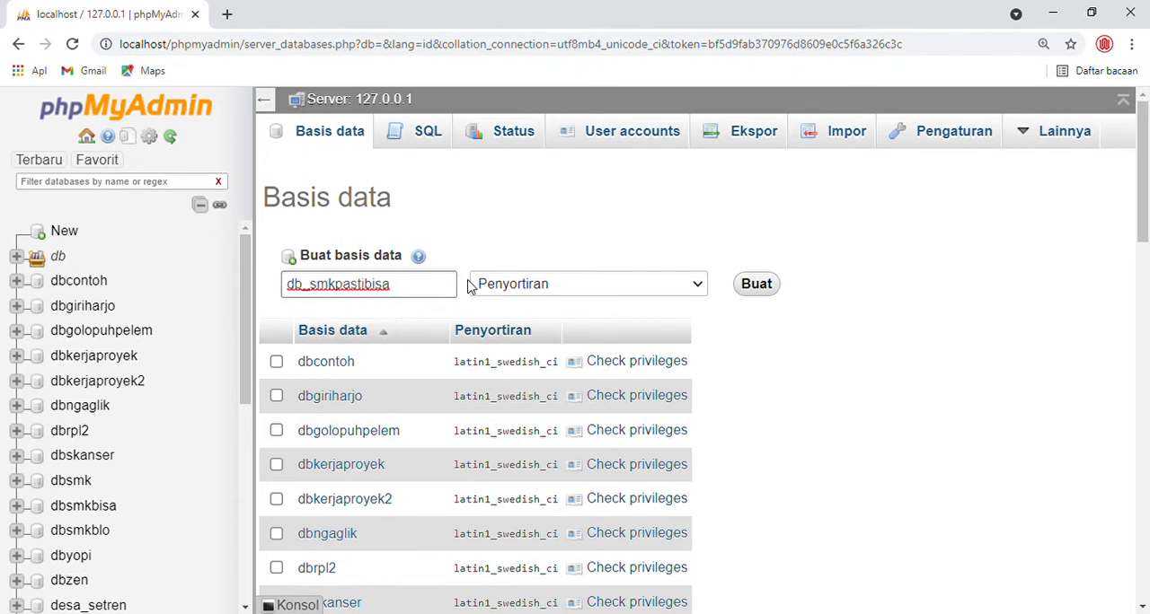
drag(439, 287, 242, 294)
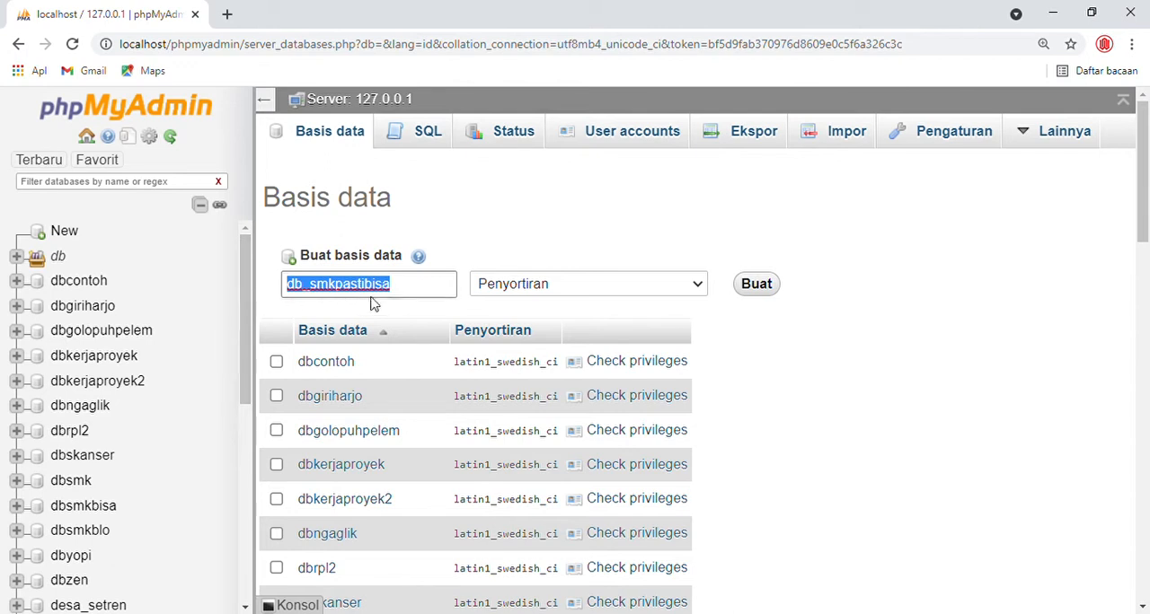
click(420, 289)
- Replace the new database's name with db_sekolah and try to create the database
drag(419, 289, 223, 289)
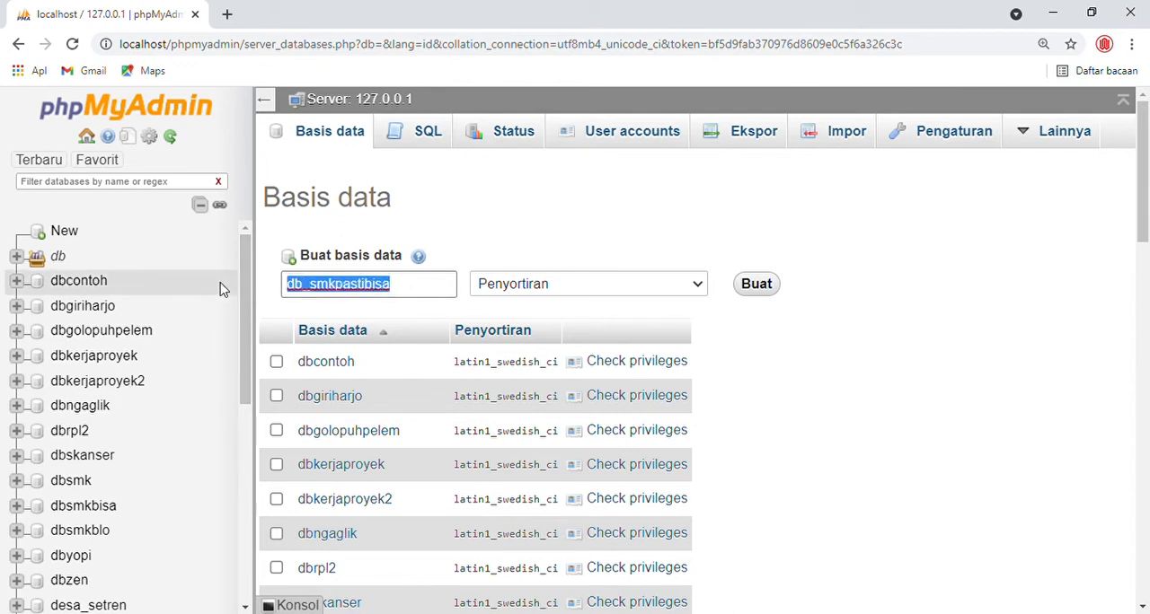
text(db)
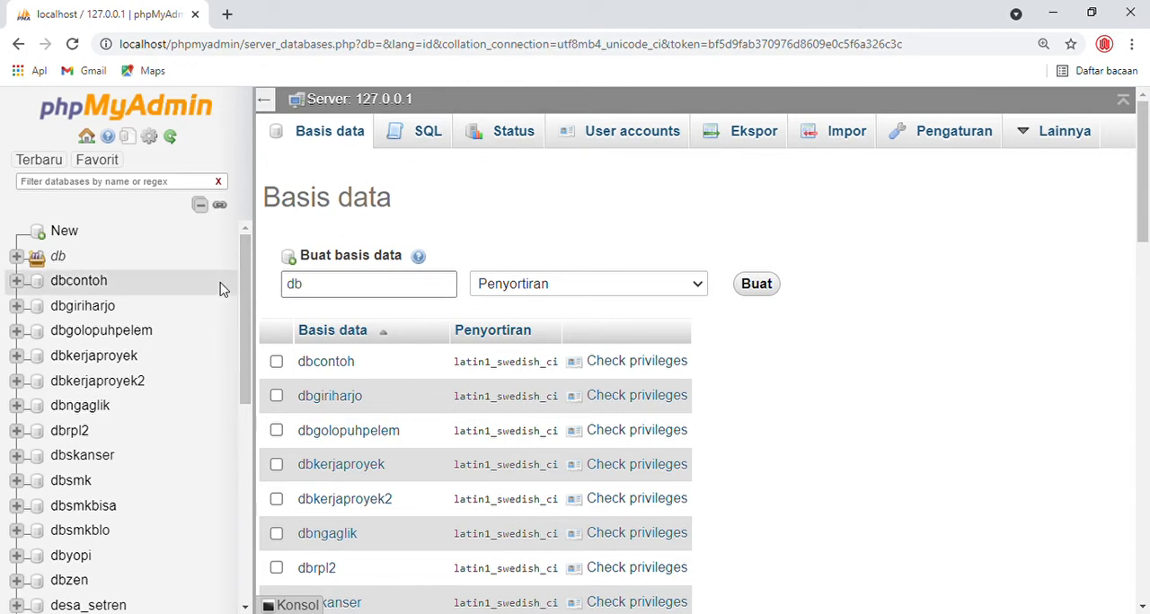
key(BackSpace)
key(BackSpace)
text(db_)
text(sekolah)
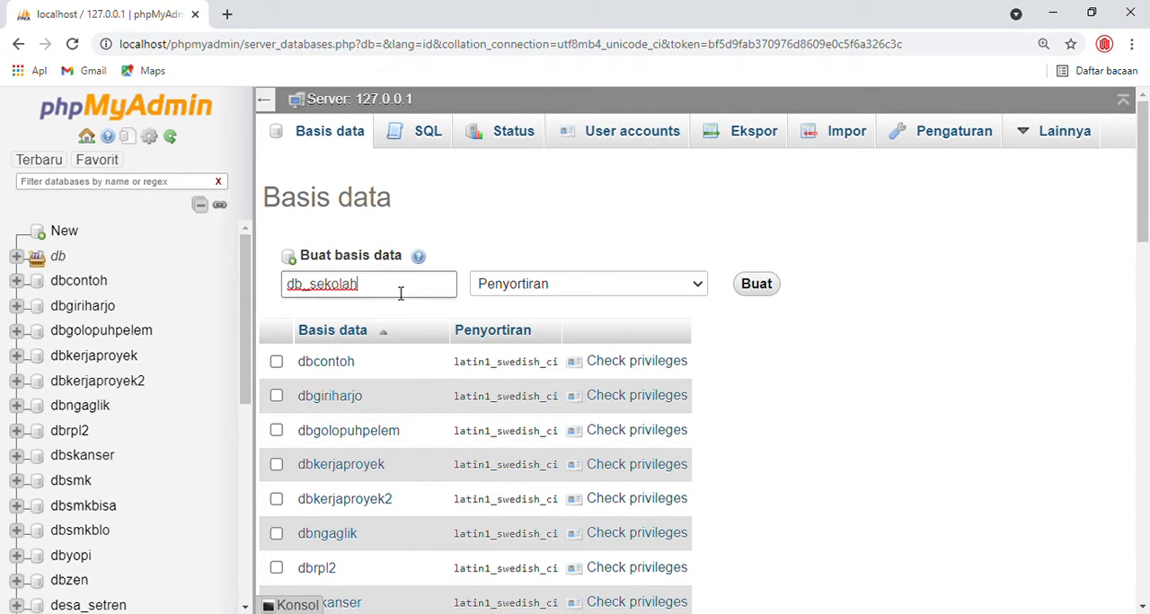
click(766, 285)
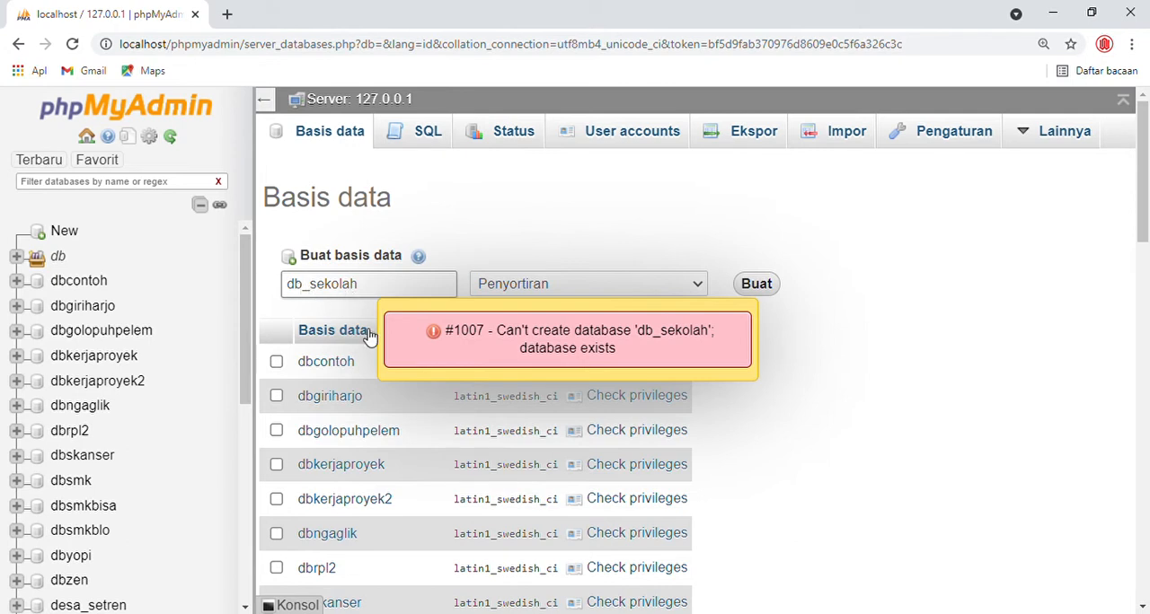
- Extend the new database's name to db_sekolahku and create the database
click(379, 286)
text(ku)
click(759, 289)
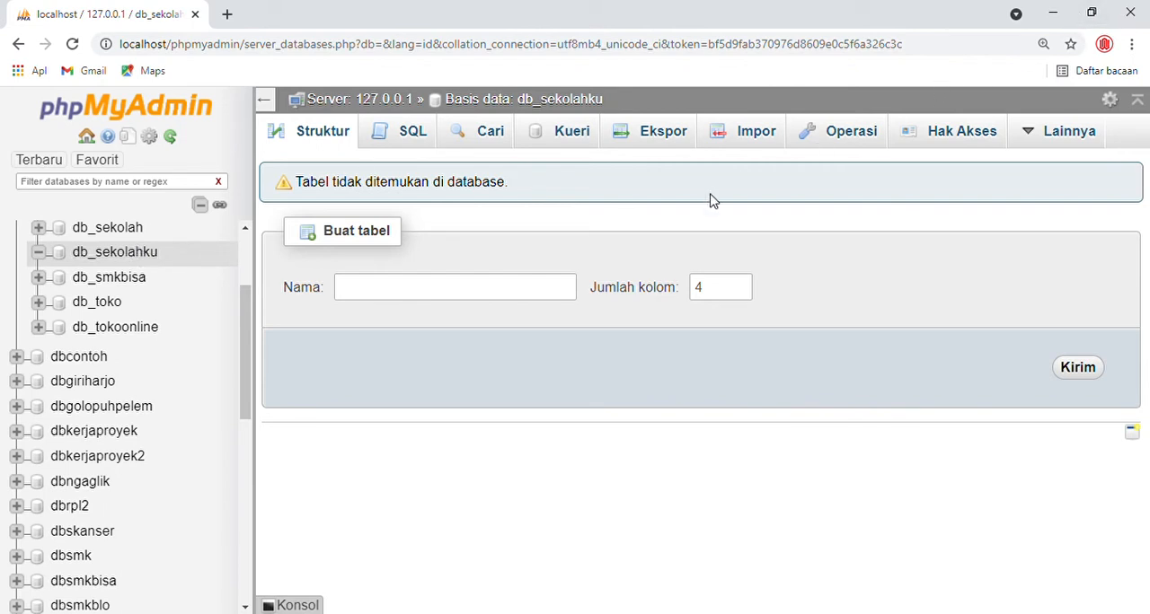
- Start a new table named nilai with 5 columns in the db_sekolahku database
click(501, 294)
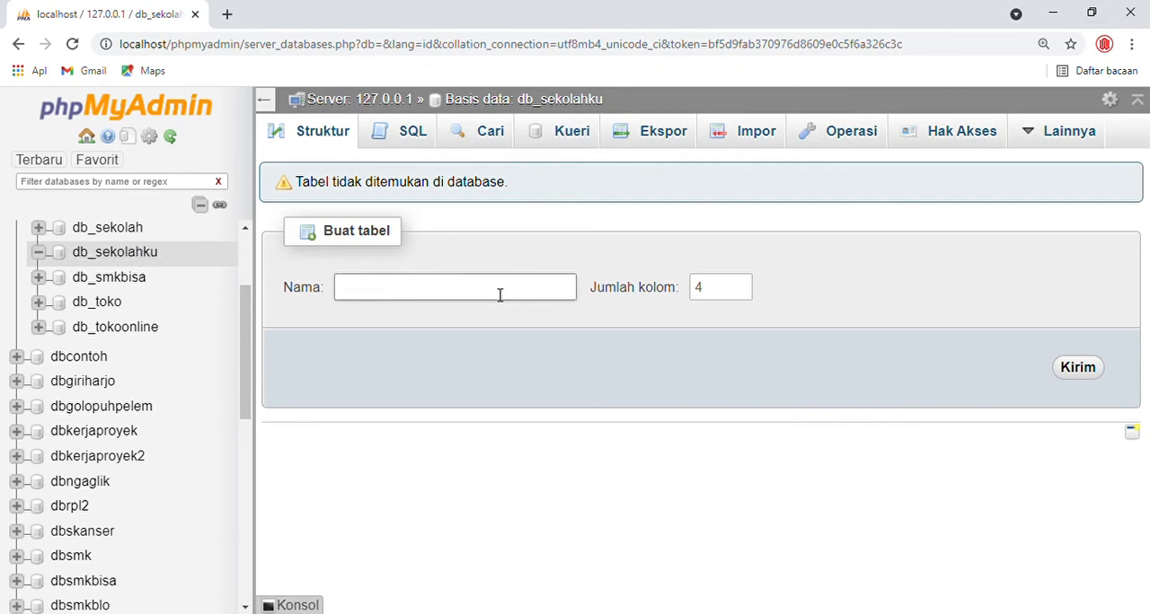
text(nilai)
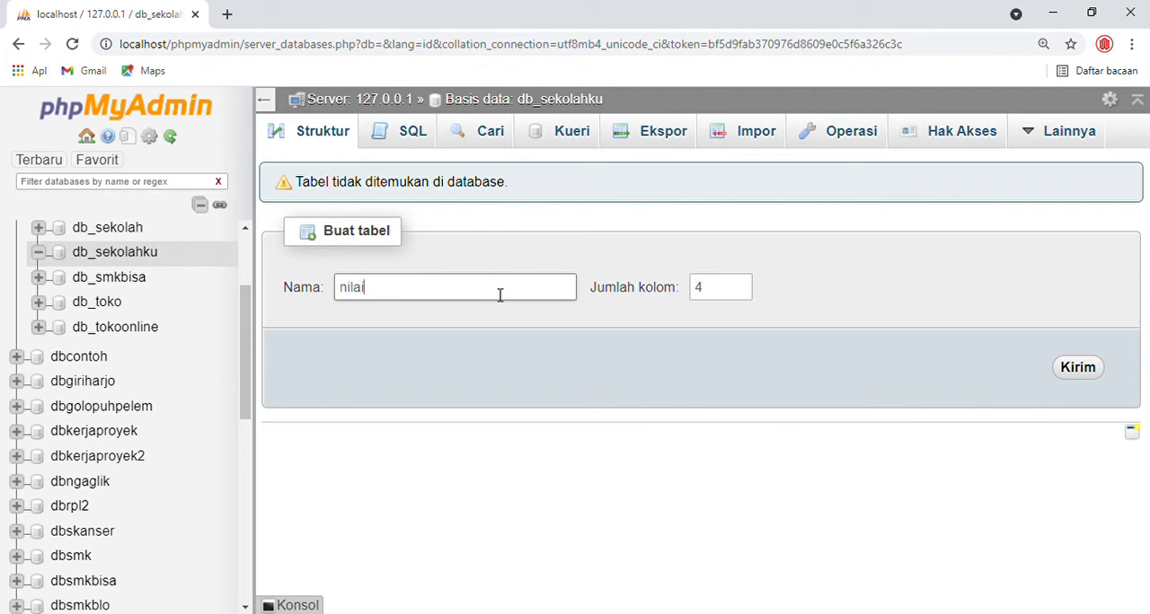
click(740, 284)
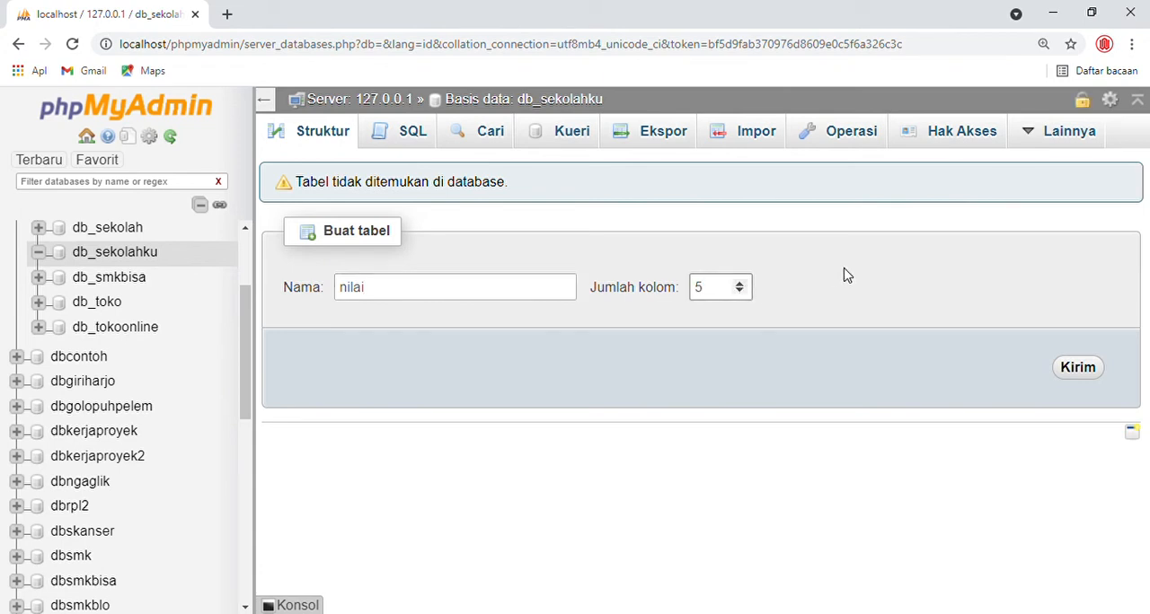
click(1079, 369)
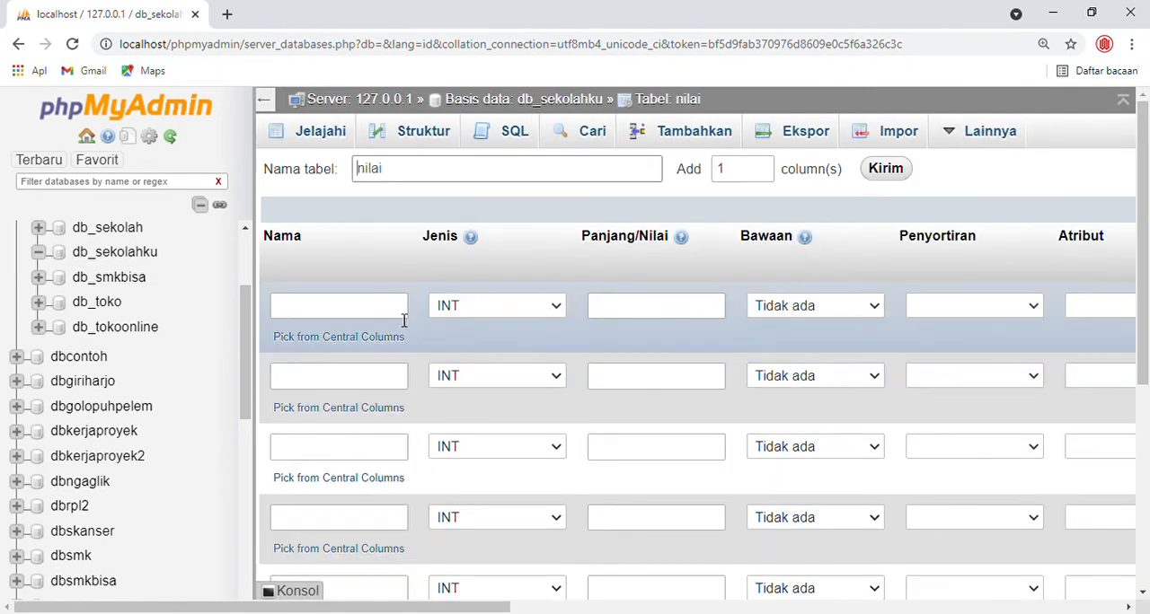
- Name the first column of the nilai table kd and set its length to 20
click(391, 307)
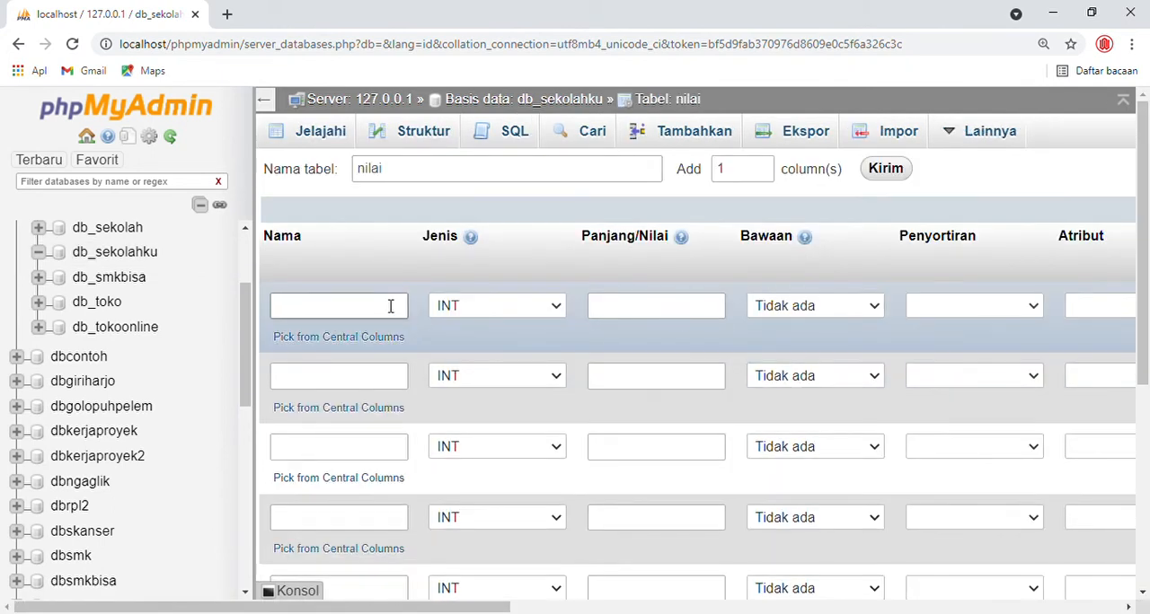
text(kd)
click(616, 314)
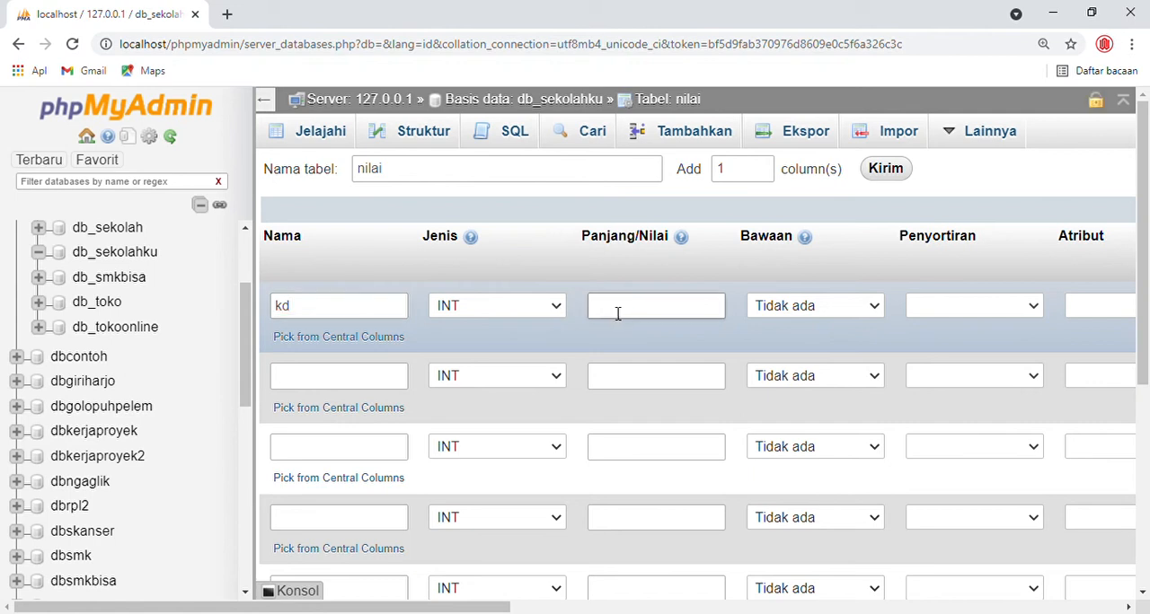
- Name the second column of the nilai table nis and set its type to VARCHAR
click(389, 377)
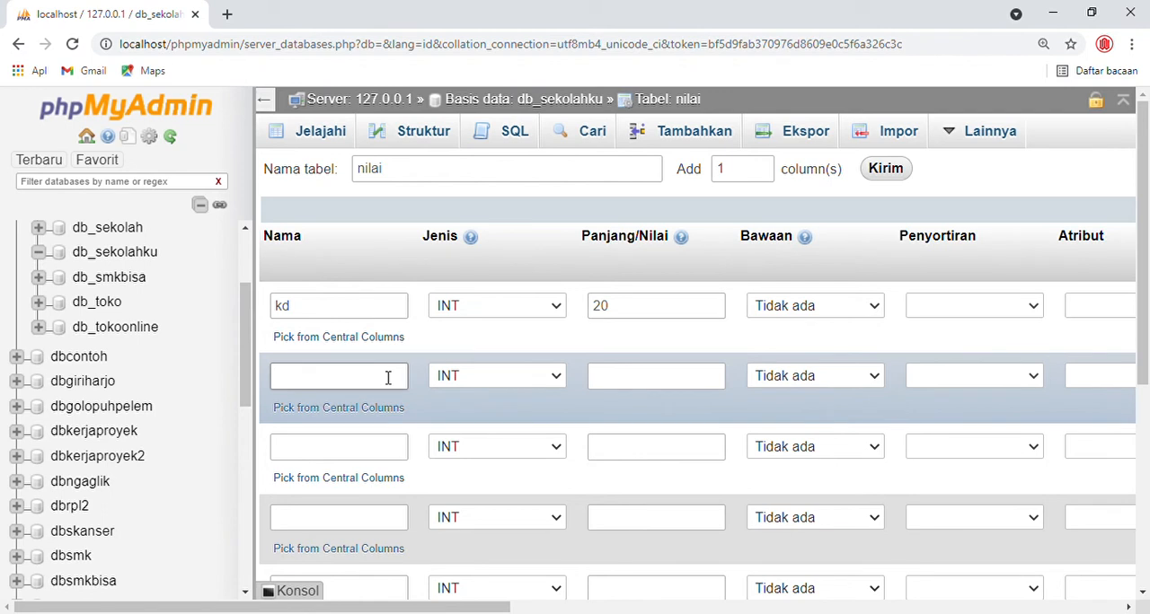
text(nilai)
scroll(368, 377, down, 1)
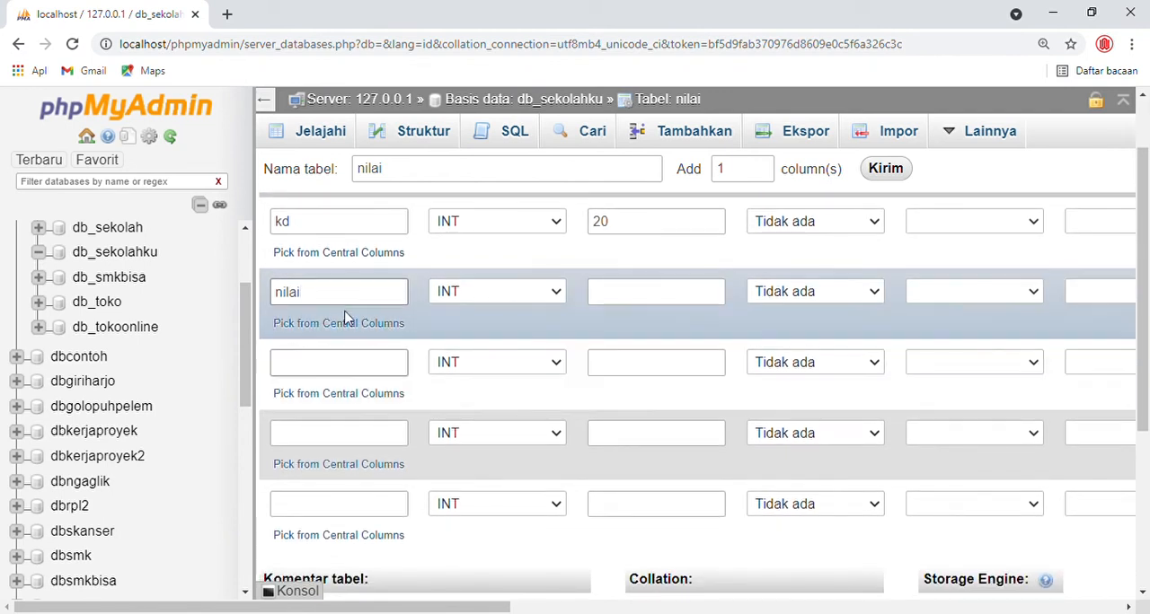
drag(342, 292, 231, 290)
text(nis)
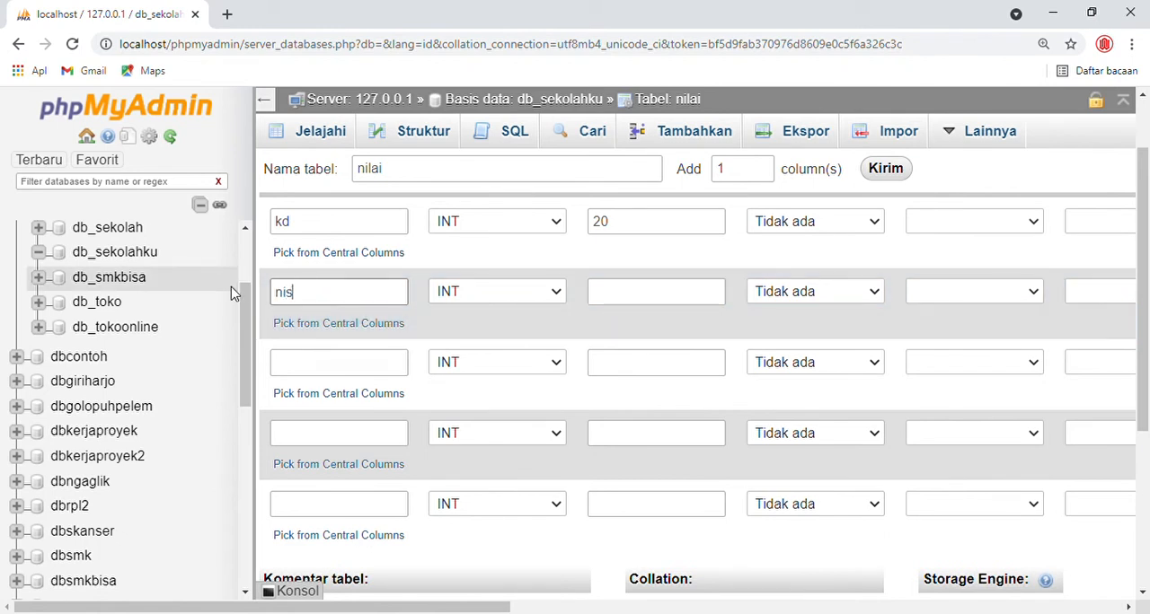
click(557, 294)
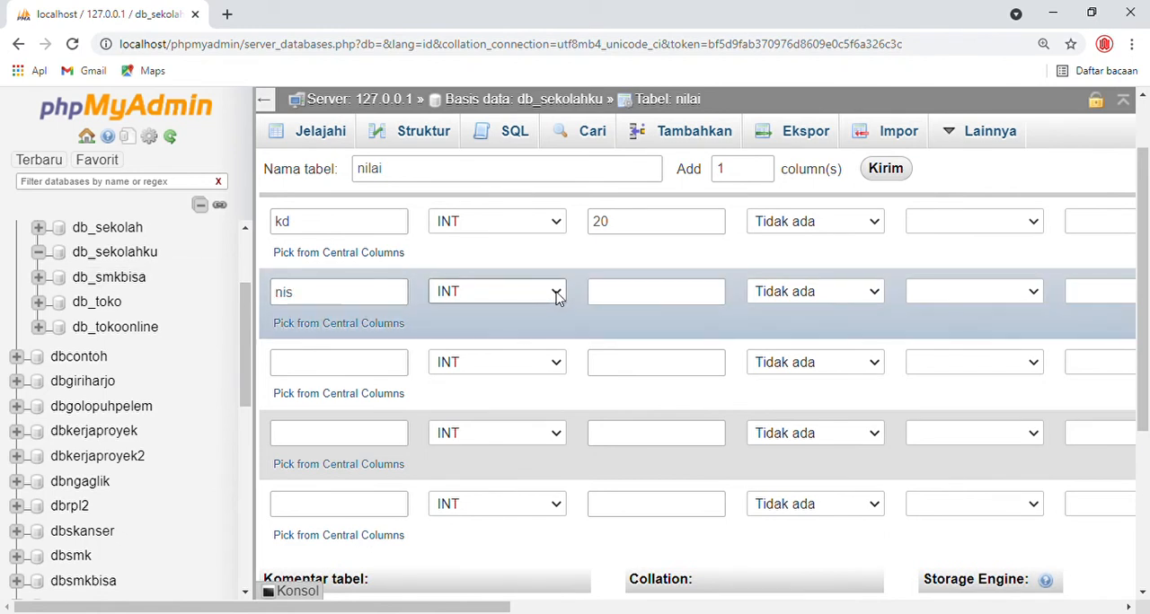
click(521, 329)
- Name the third column of the nilai table mapel and set its type to VARCHAR
click(372, 367)
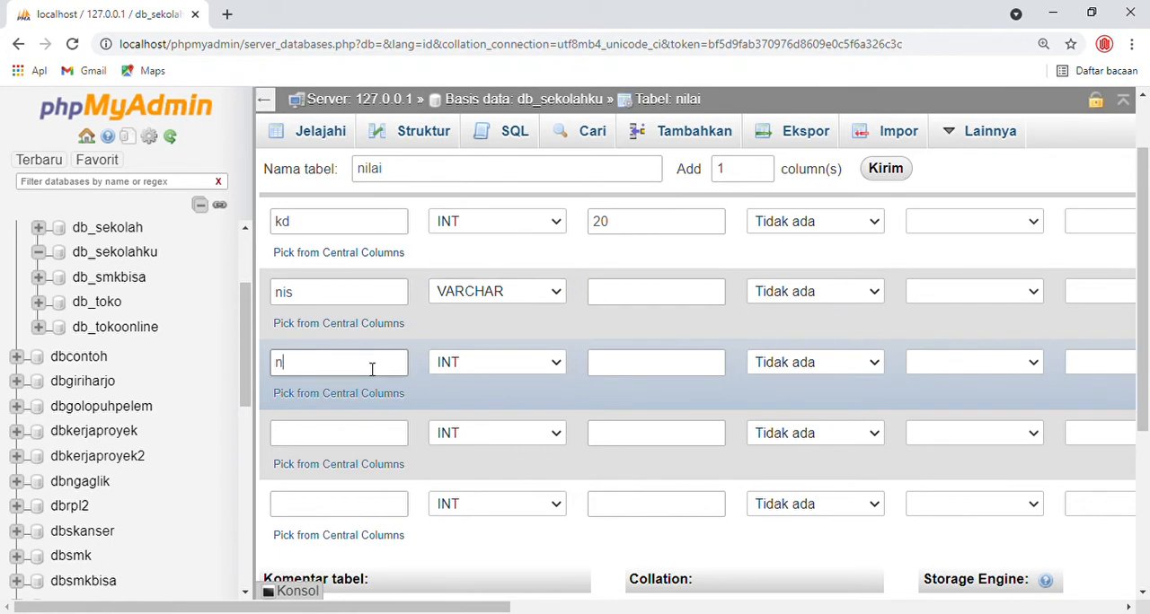
text(nilai)
scroll(376, 372, down, 1)
scroll(375, 372, down, 1)
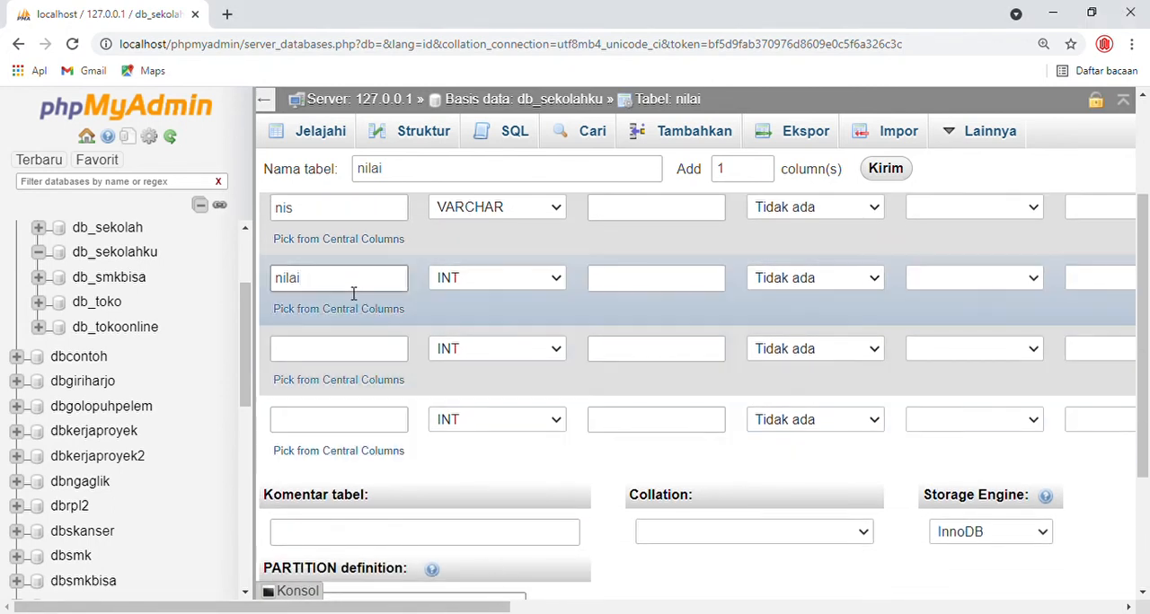
drag(352, 289, 200, 282)
text(mapel)
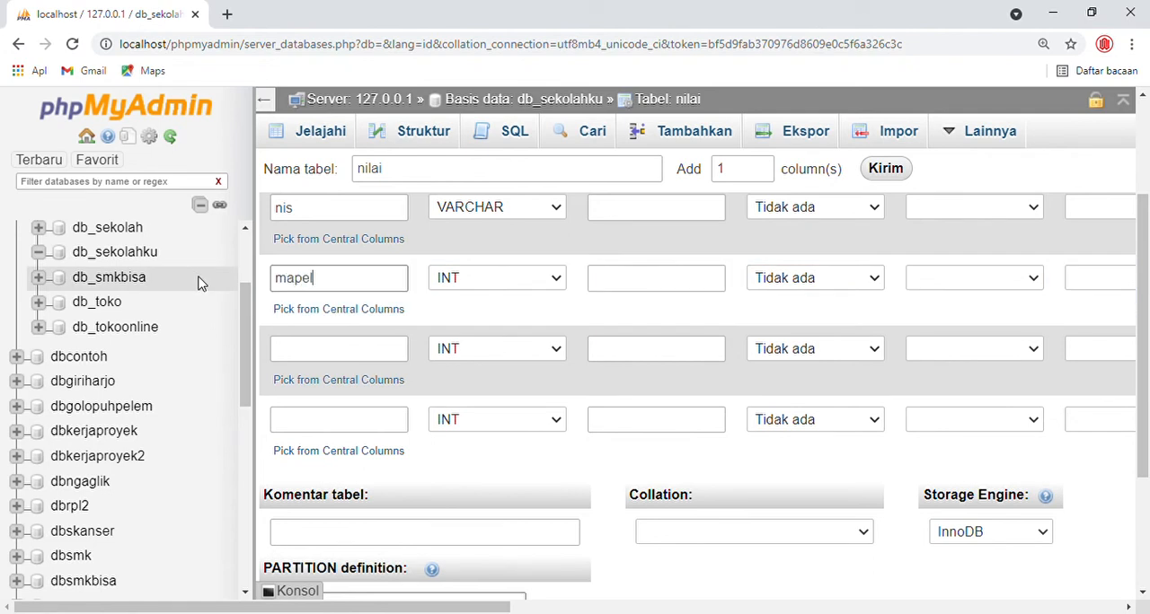
key(Tab)
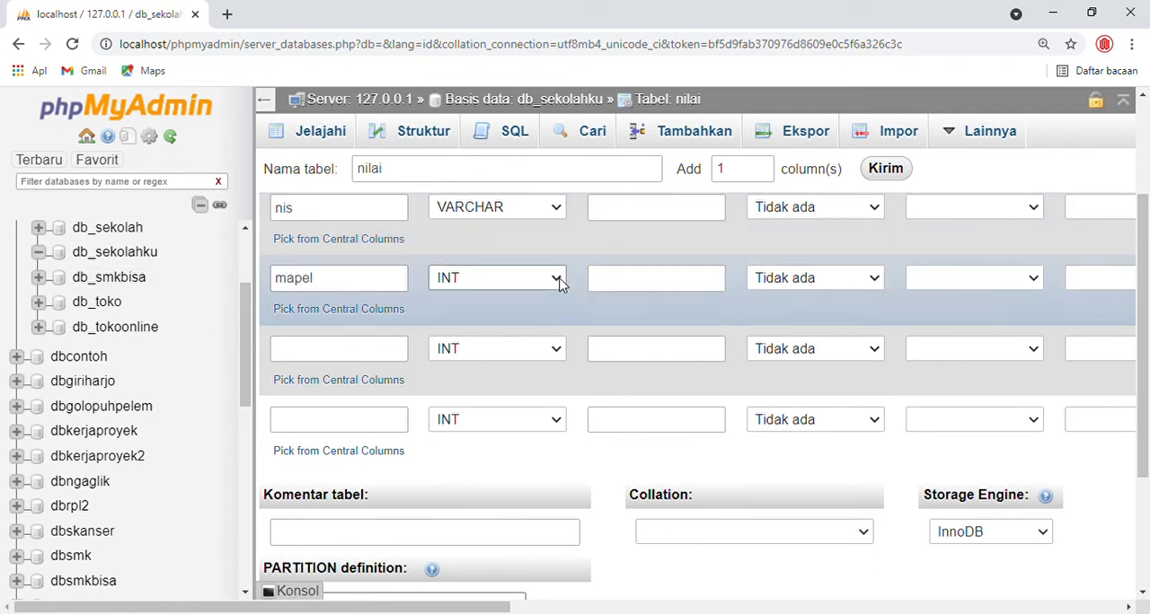
key(v)
- Set the length of both the nis and mapel columns to 50
scroll(634, 297, up, 1)
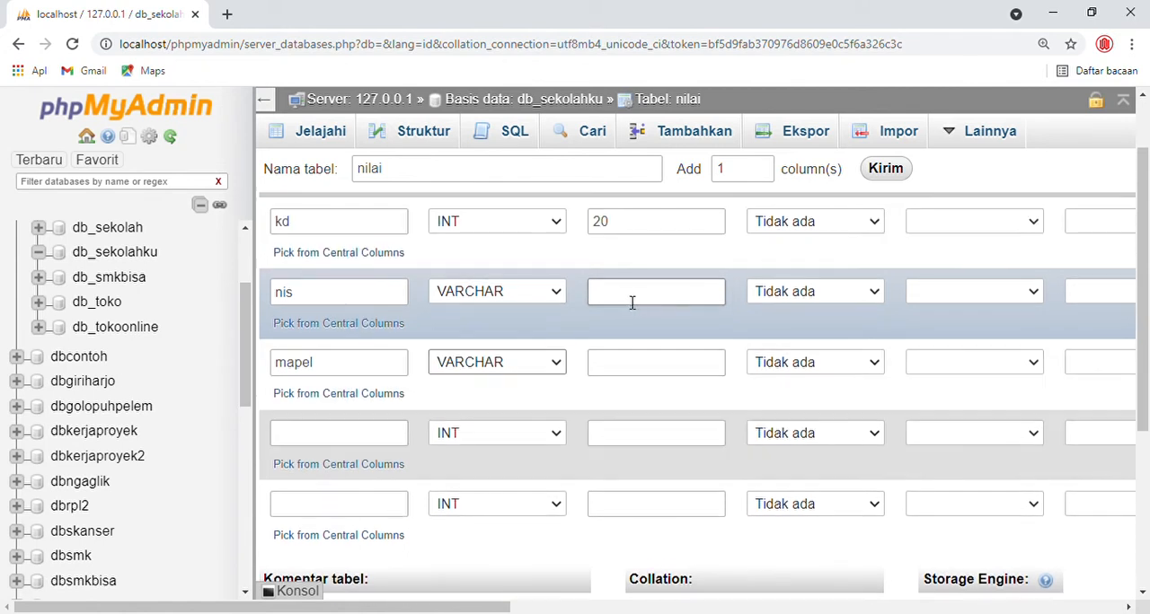
click(623, 300)
text(50)
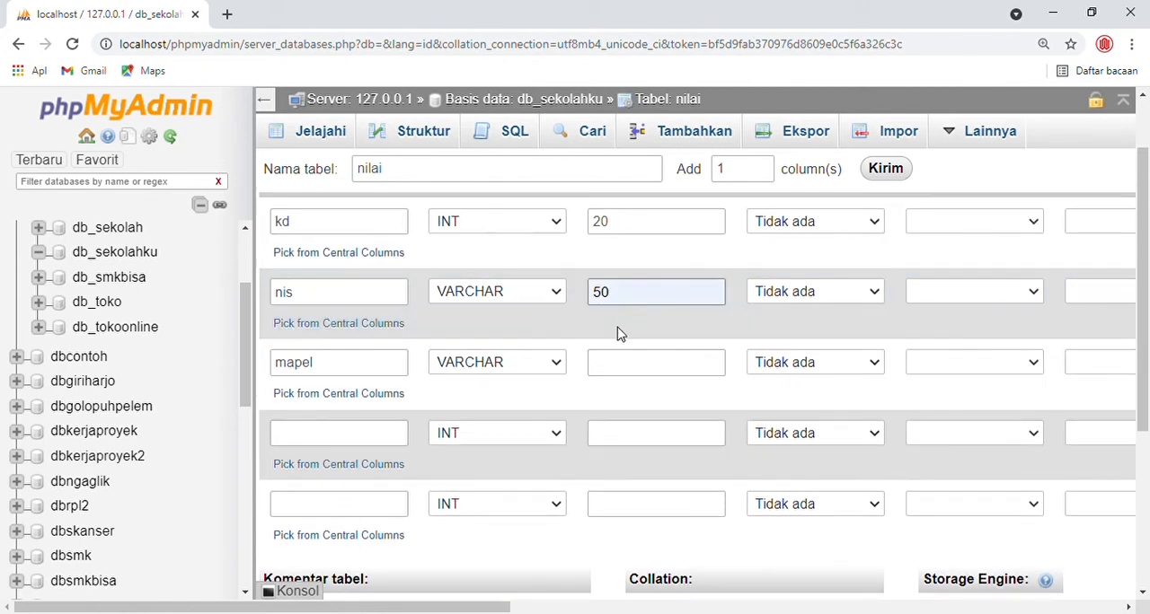
click(623, 373)
text(50)
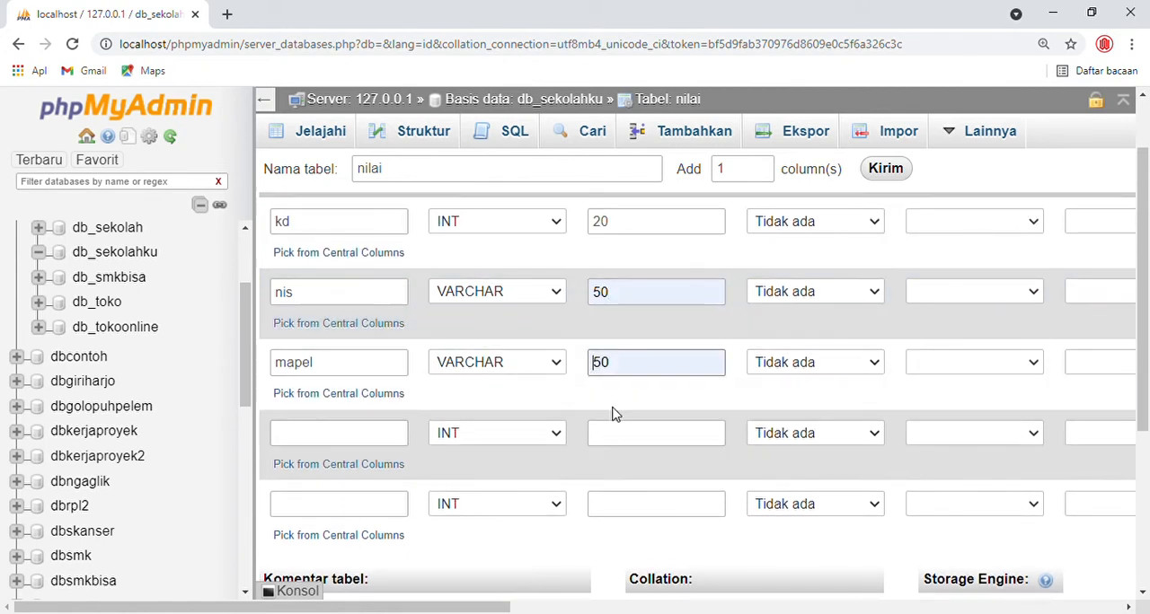
- Name the fourth column of the nilai table nilai and set its length to 20
click(371, 434)
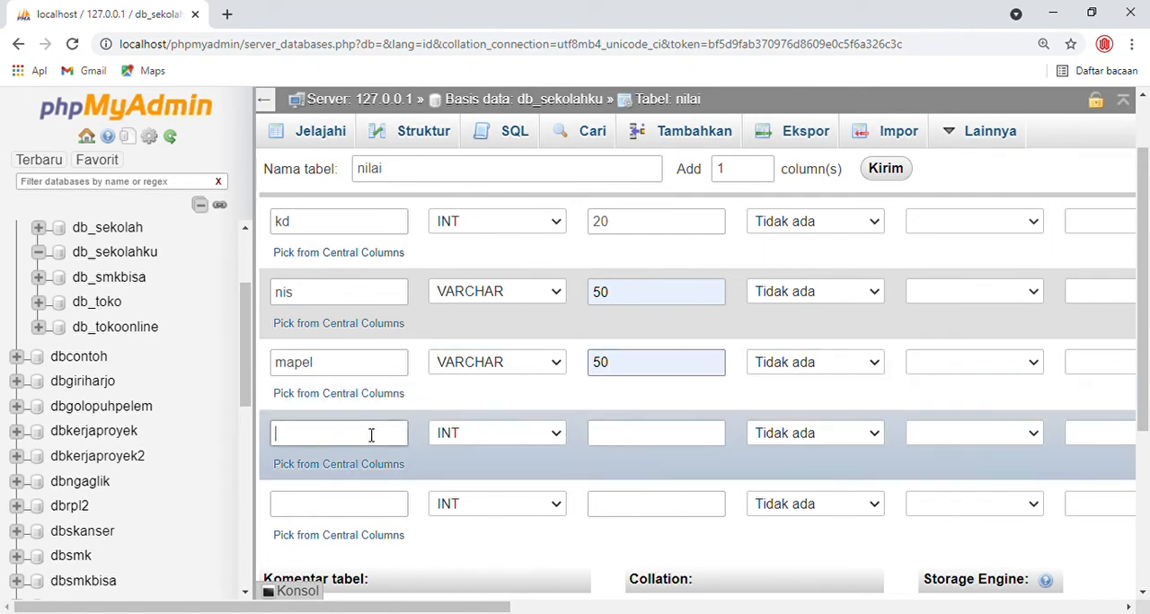
text(nilai)
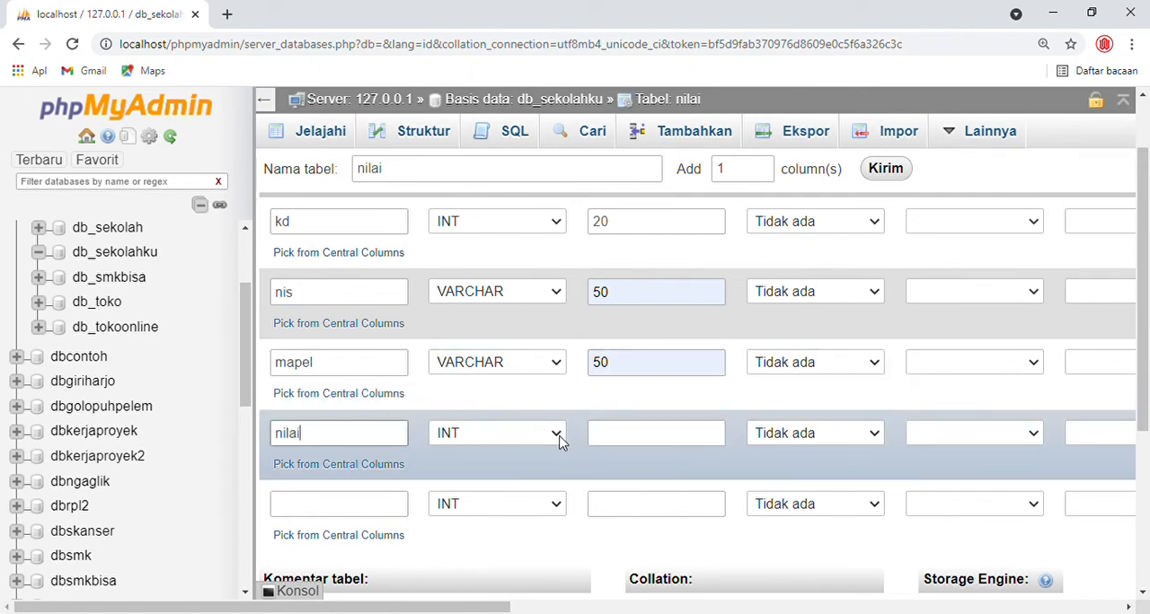
click(632, 441)
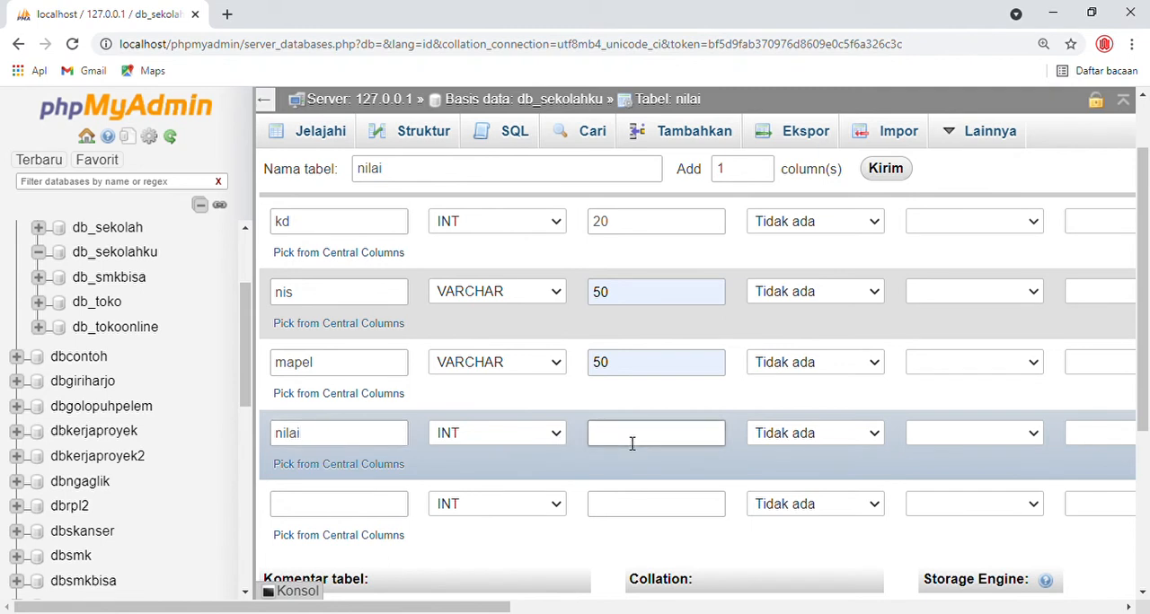
text(20)
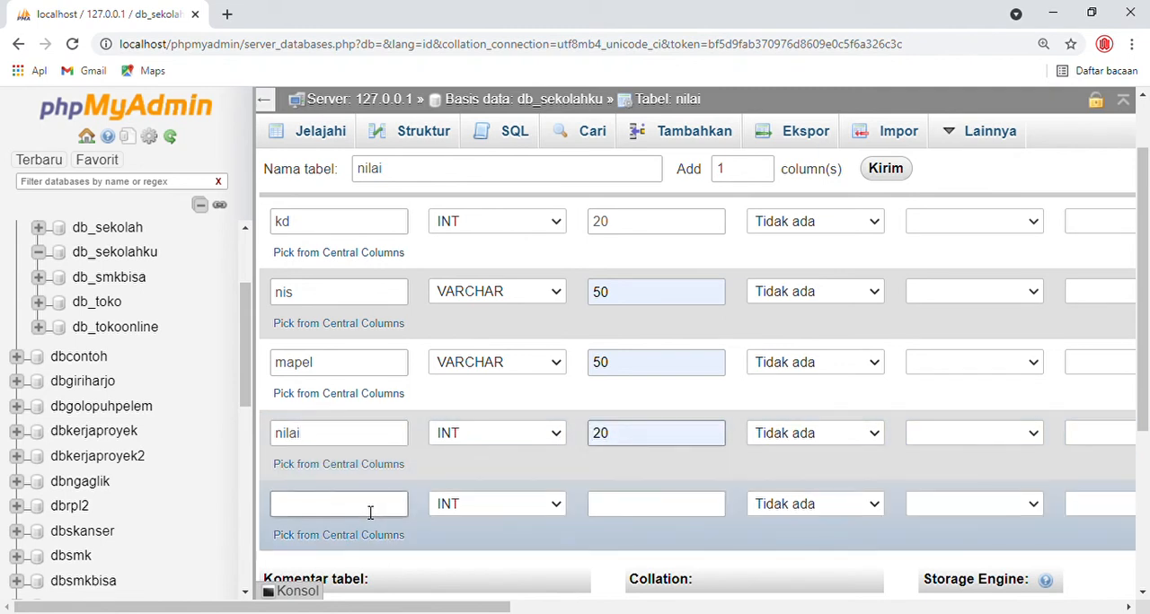
- Name the fifth column of the nilai table predikat, with type VARCHAR and length 100
click(369, 513)
text(pred)
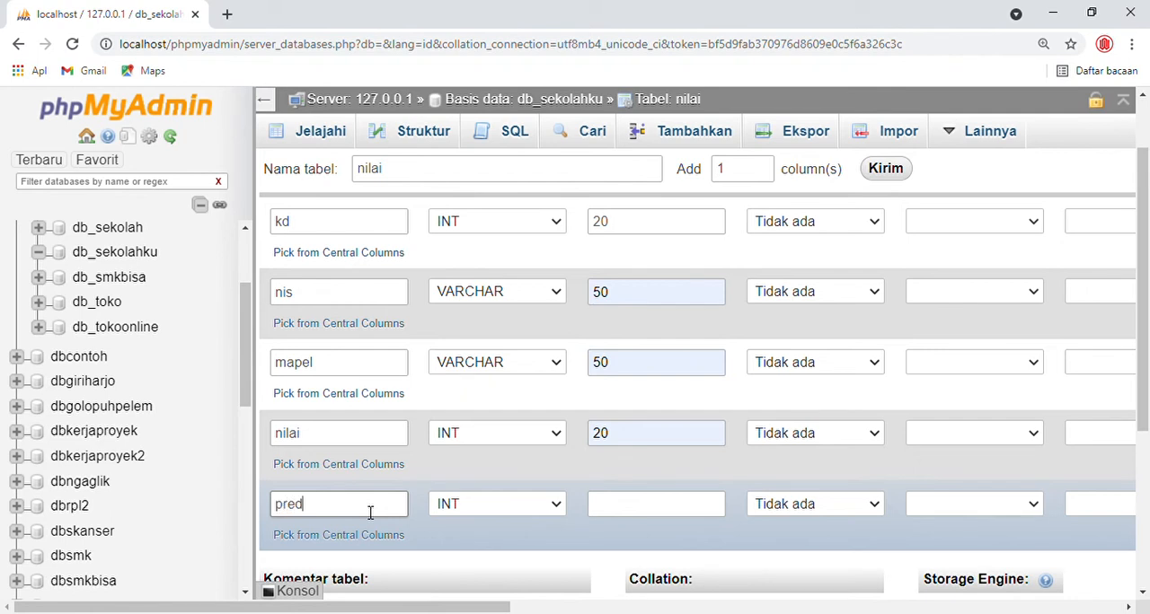
text(ikat)
click(557, 504)
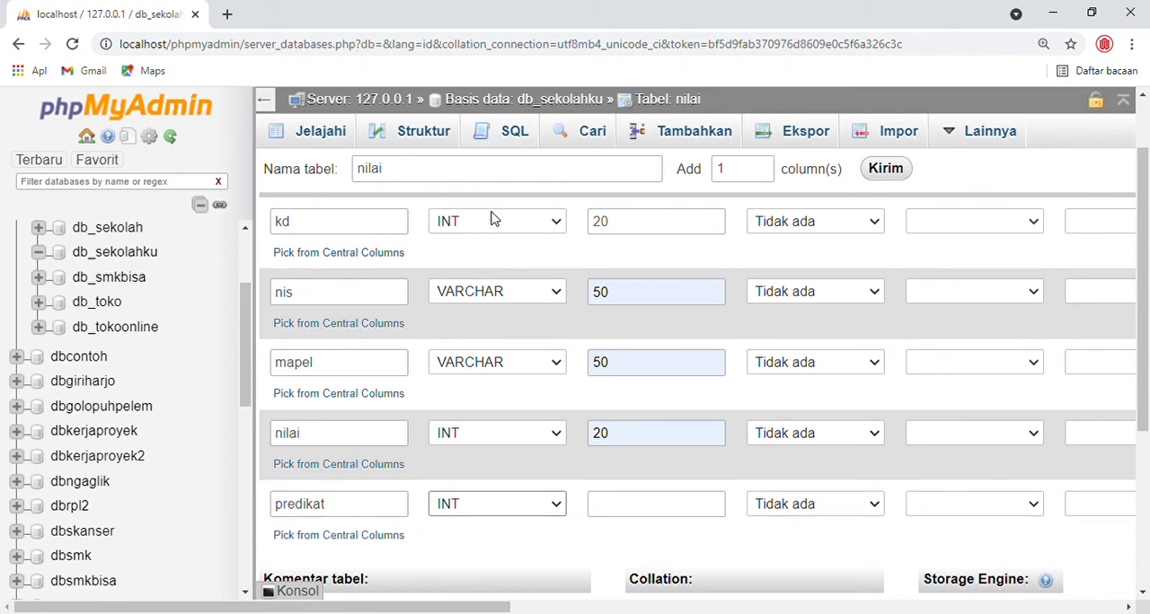
key(v)
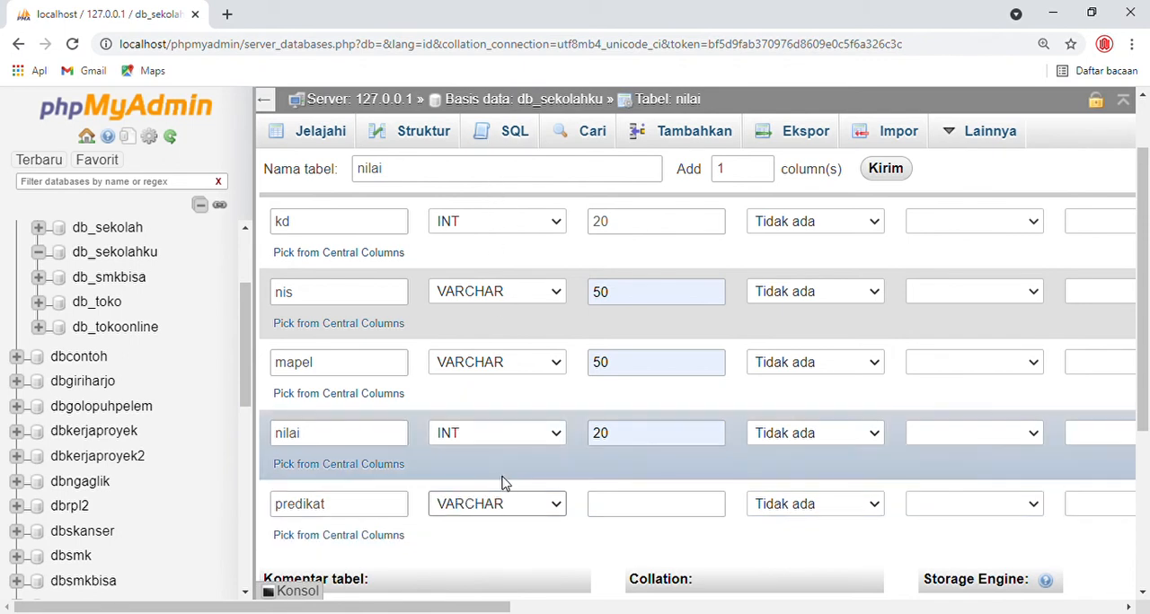
click(633, 513)
text(100)
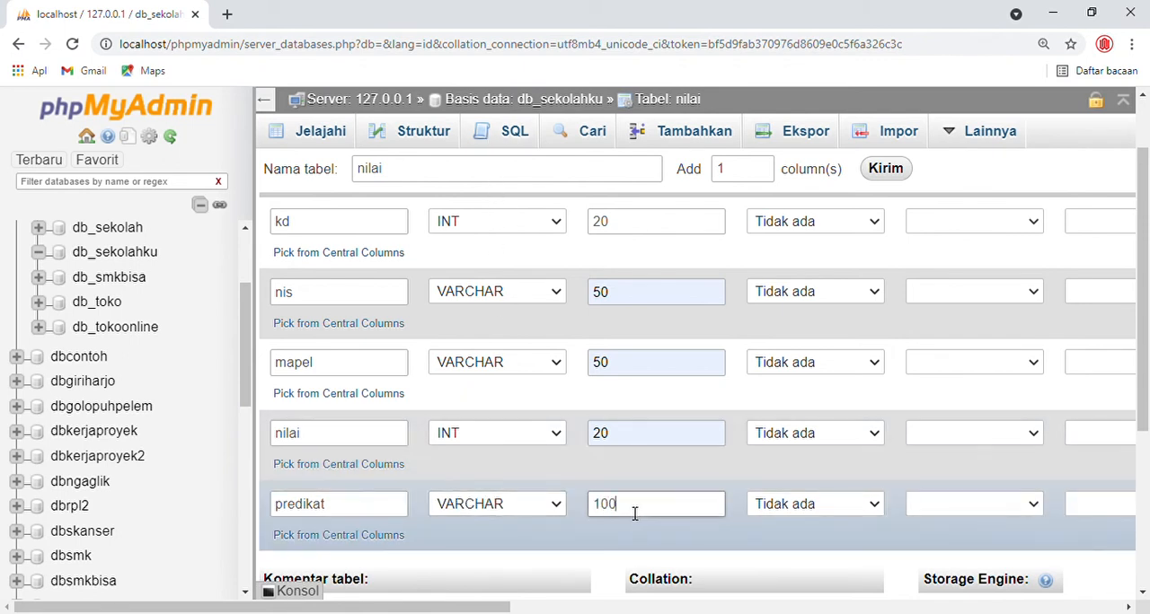
- Review the names, types and lengths of the five column definitions, from kd to predikat
scroll(654, 438, up, 1)
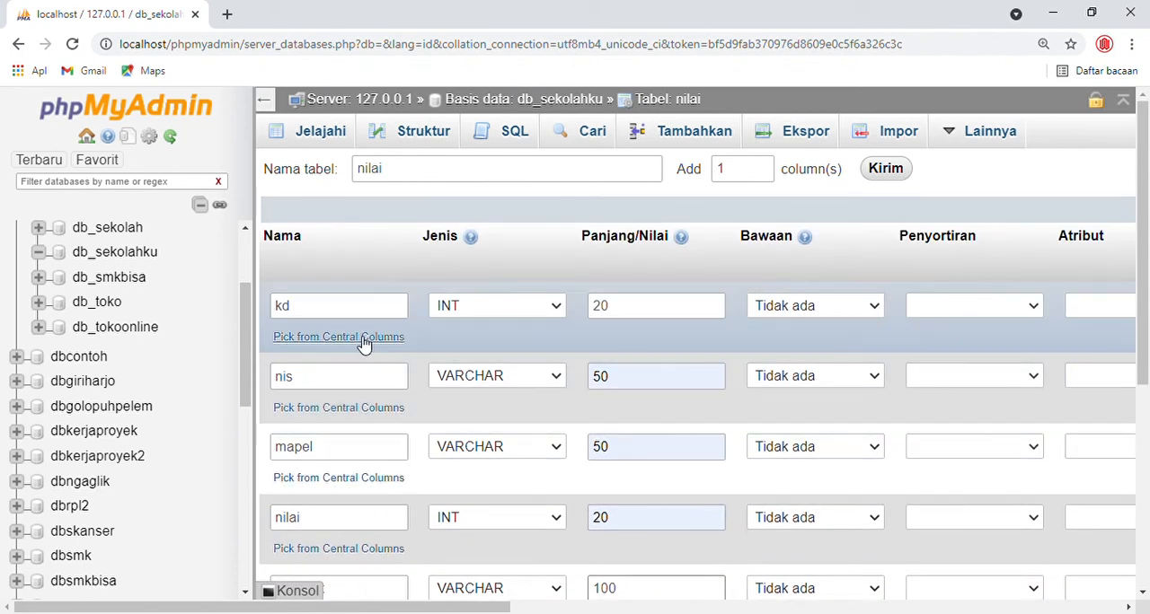
click(308, 315)
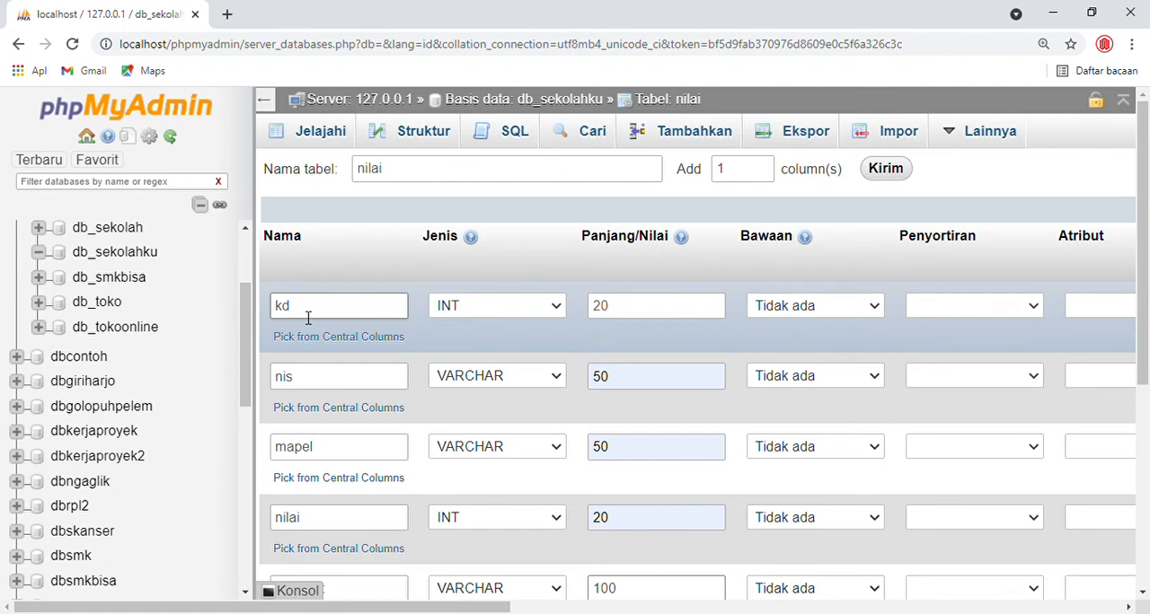
scroll(315, 316, down, 1)
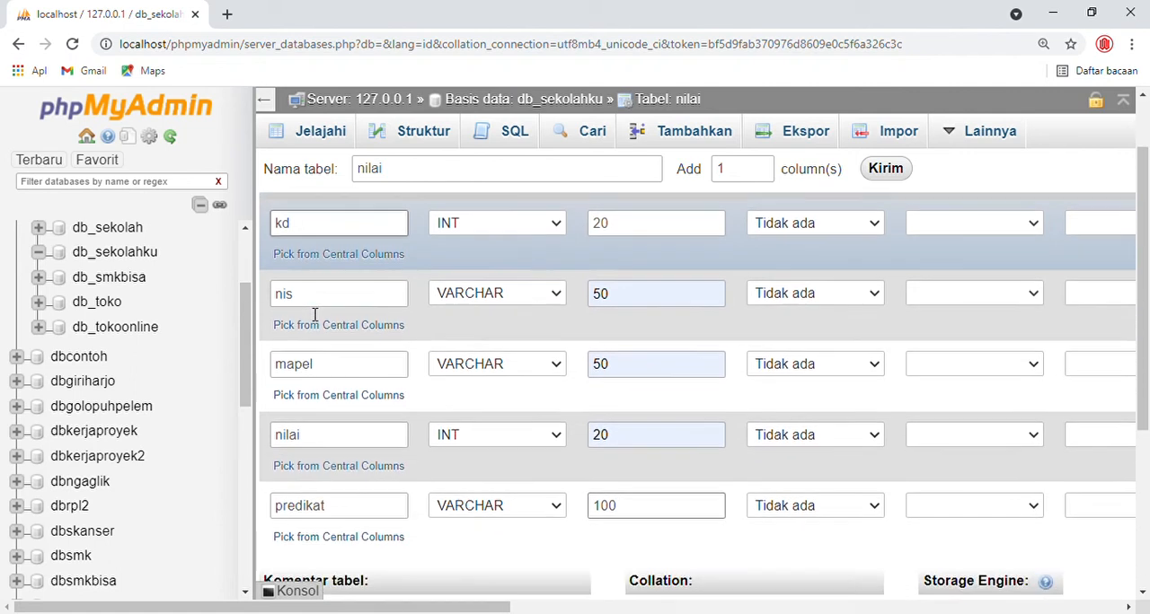
scroll(351, 254, up, 1)
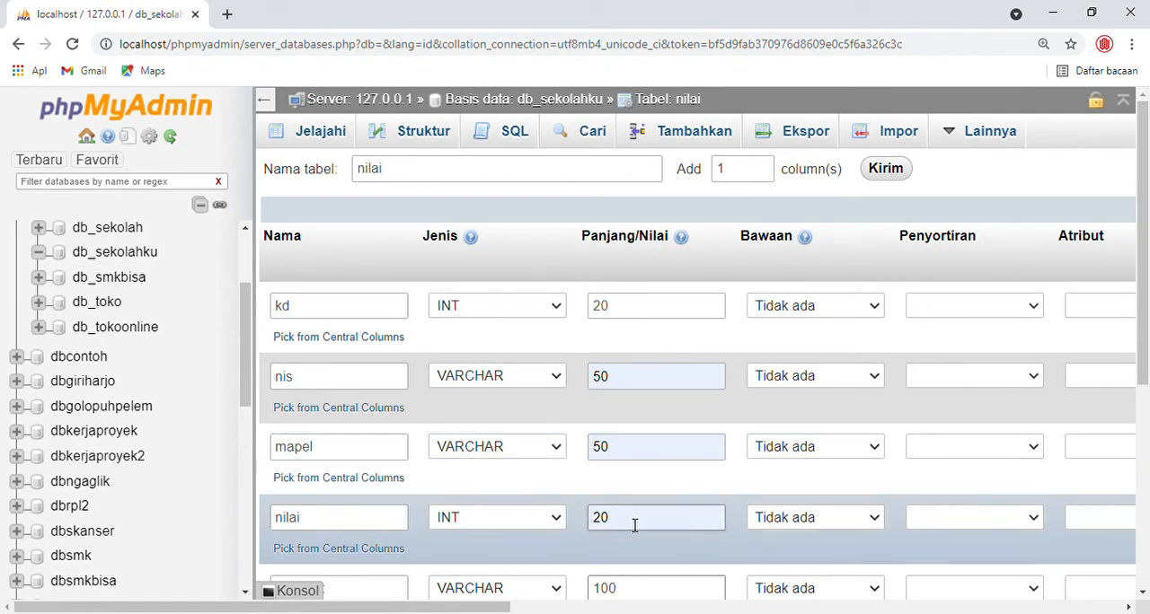
scroll(636, 523, down, 1)
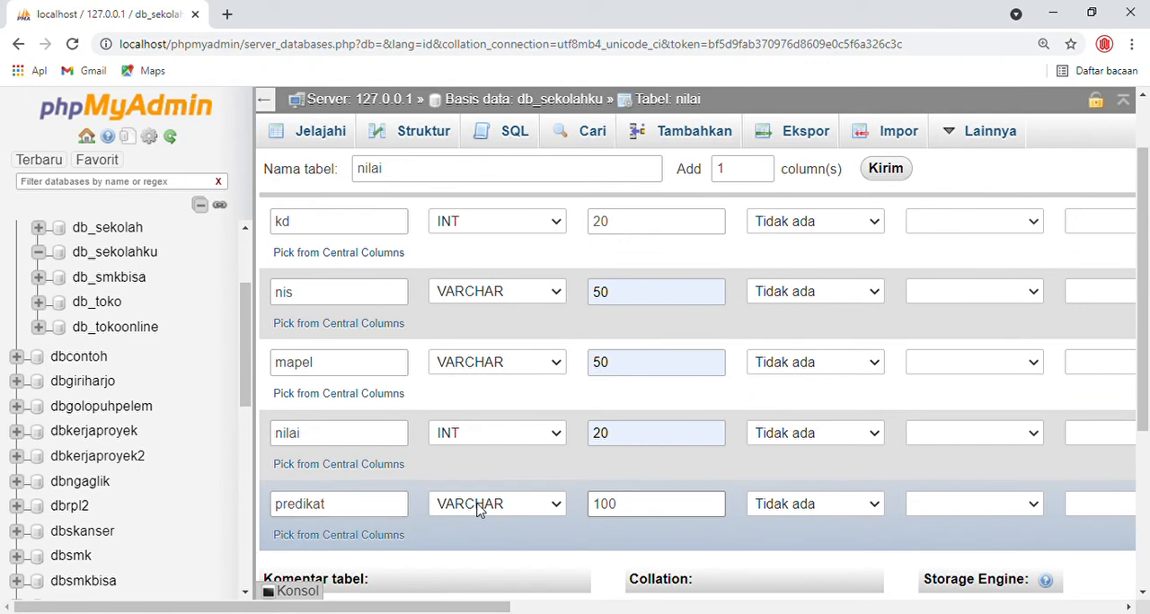
scroll(615, 510, up, 1)
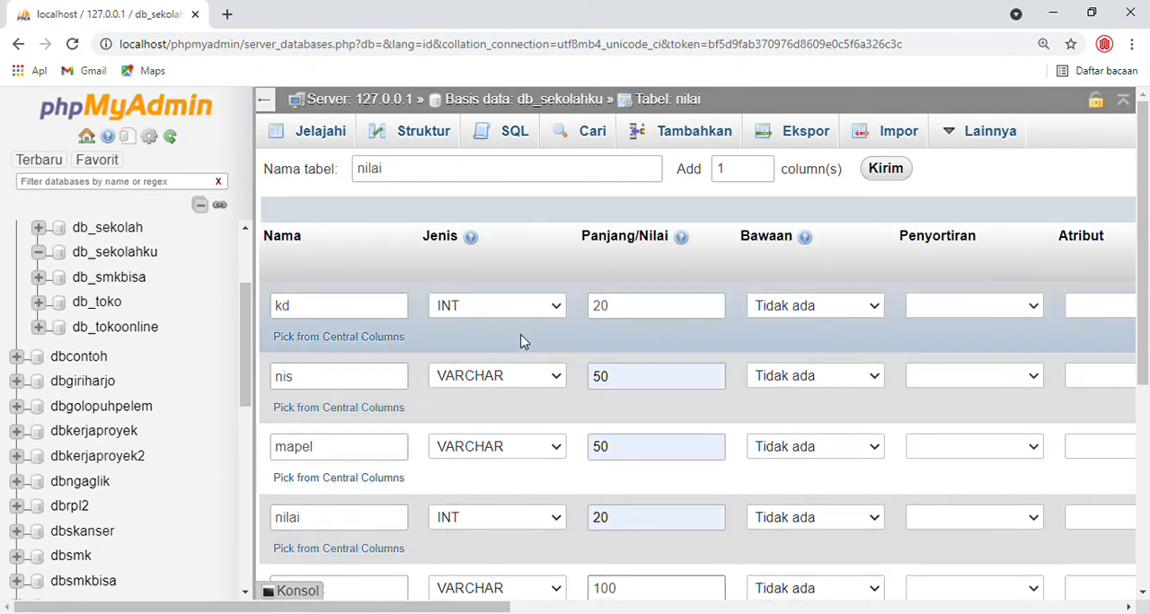
click(297, 310)
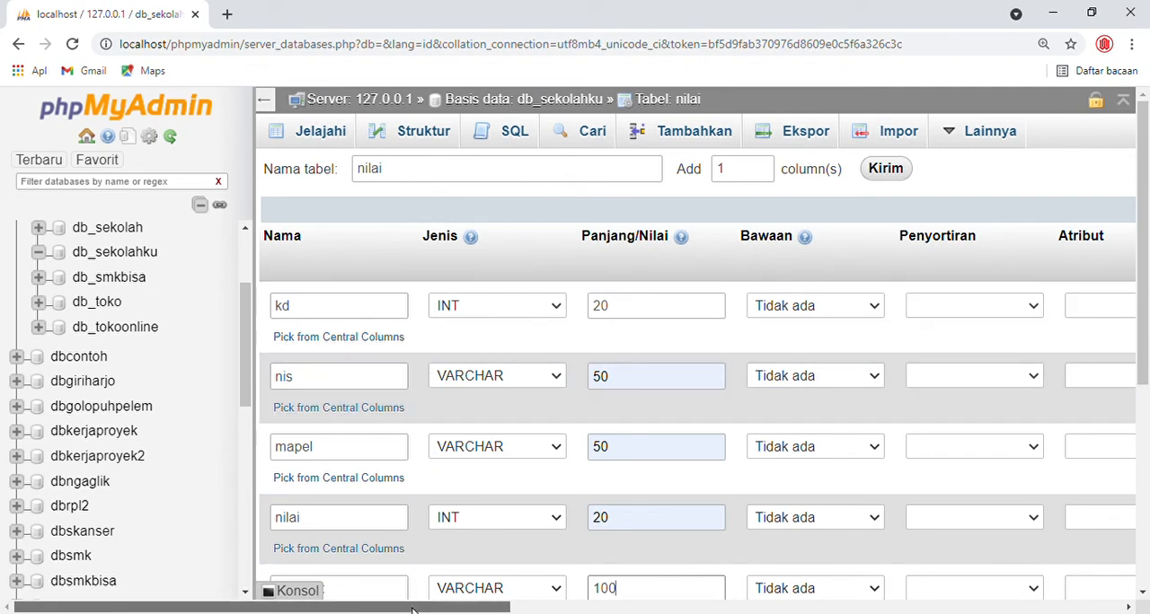
- Set the index of the kd column to PRIMARY and confirm the new index
drag(412, 610, 686, 610)
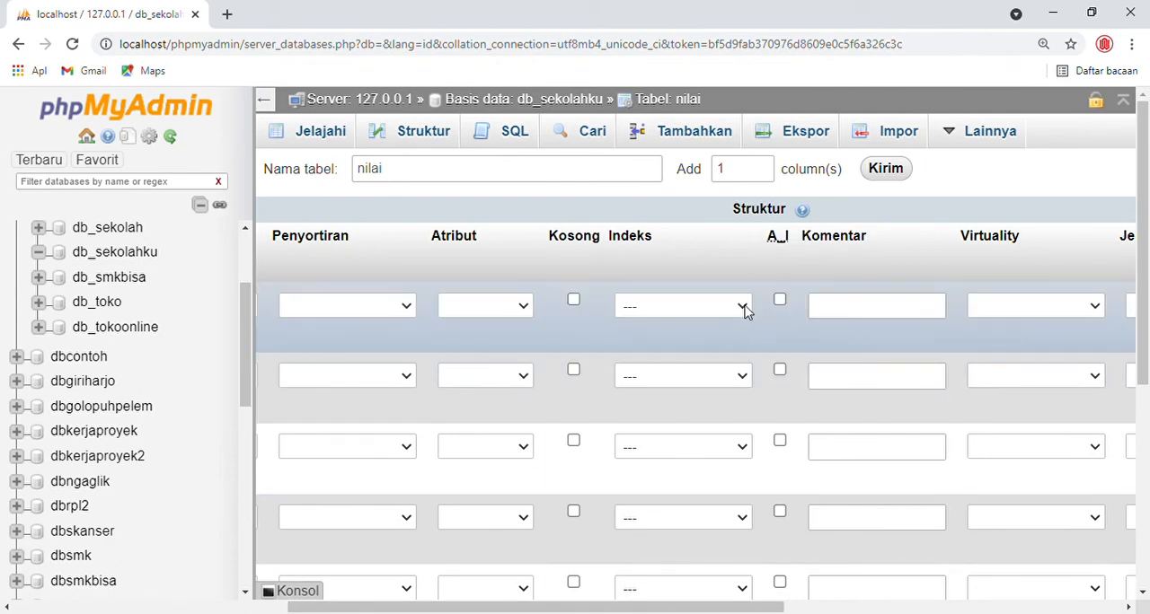
click(744, 310)
click(690, 350)
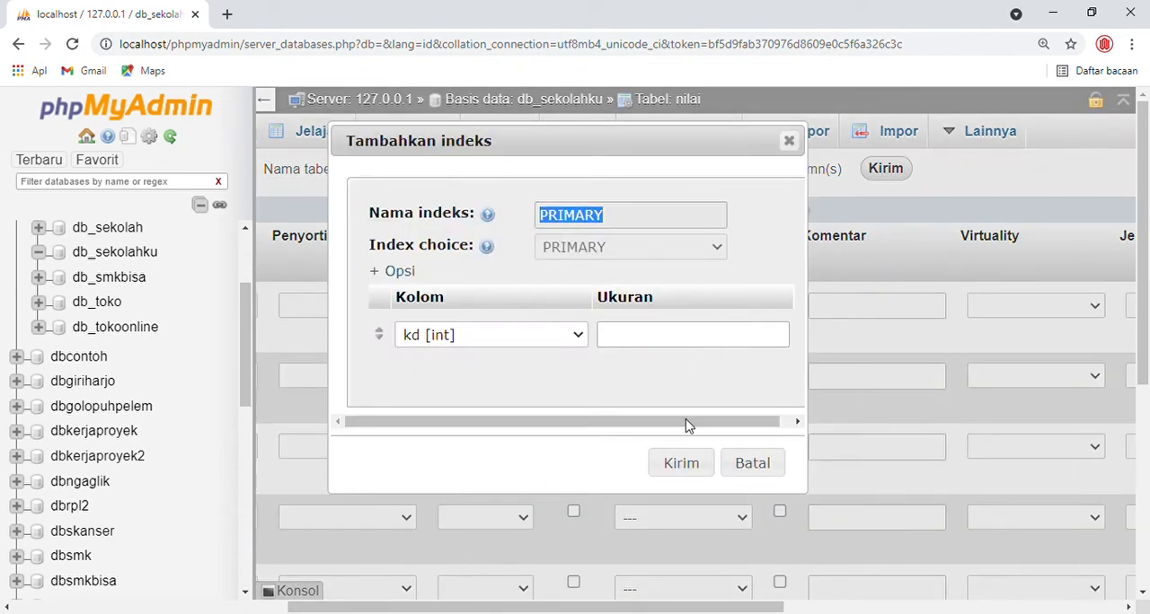
click(680, 464)
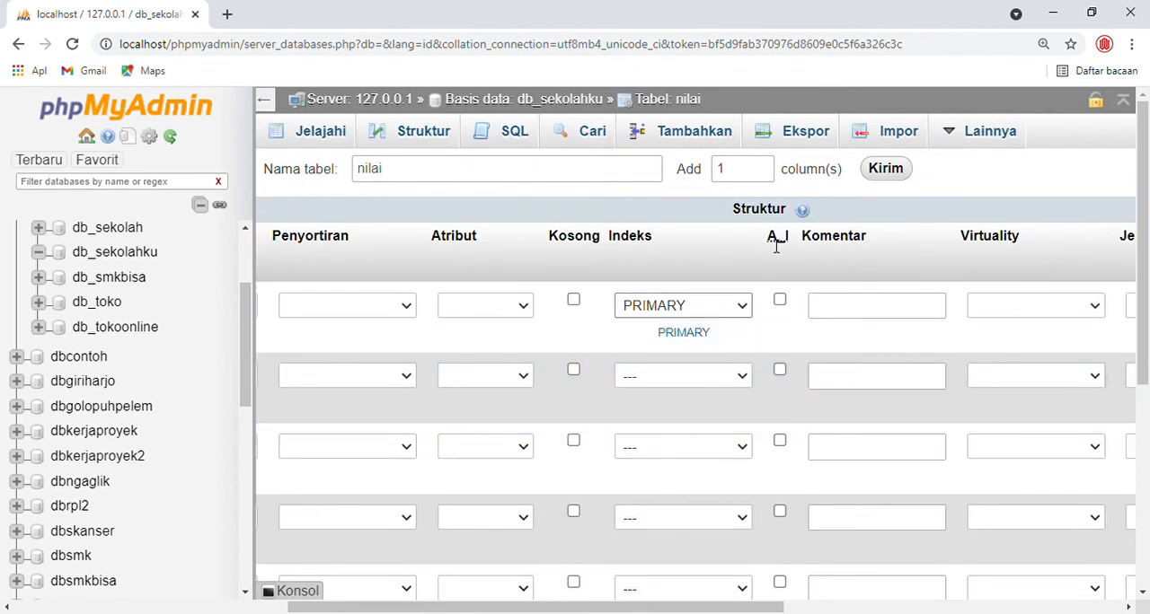
- Enable auto-increment (A_I) for the kd column and save the nilai table
double_click(777, 239)
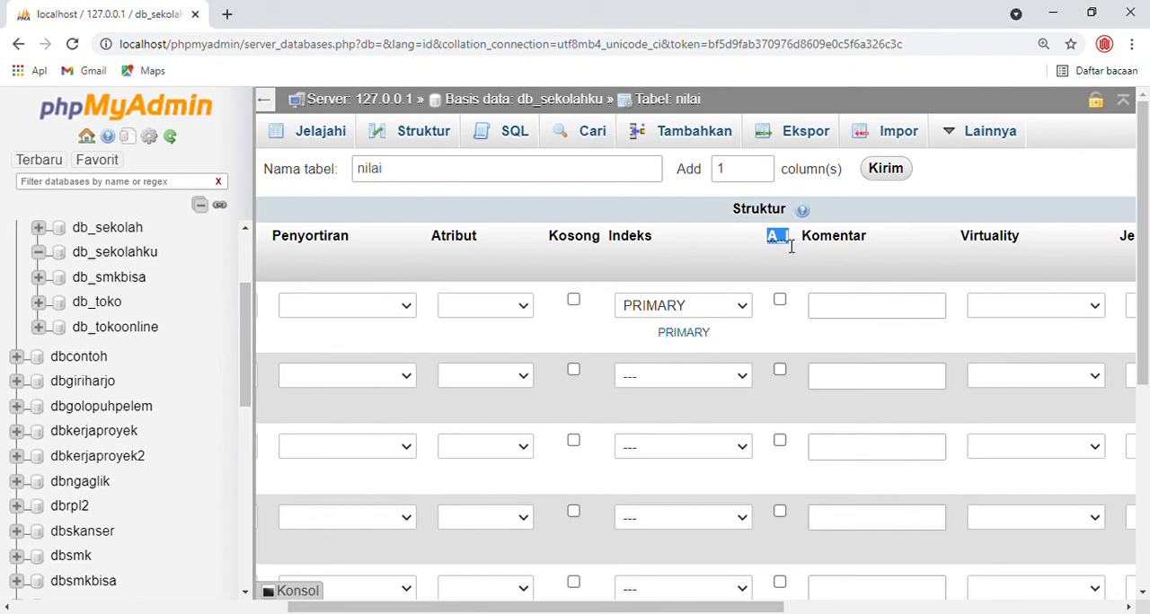
click(779, 302)
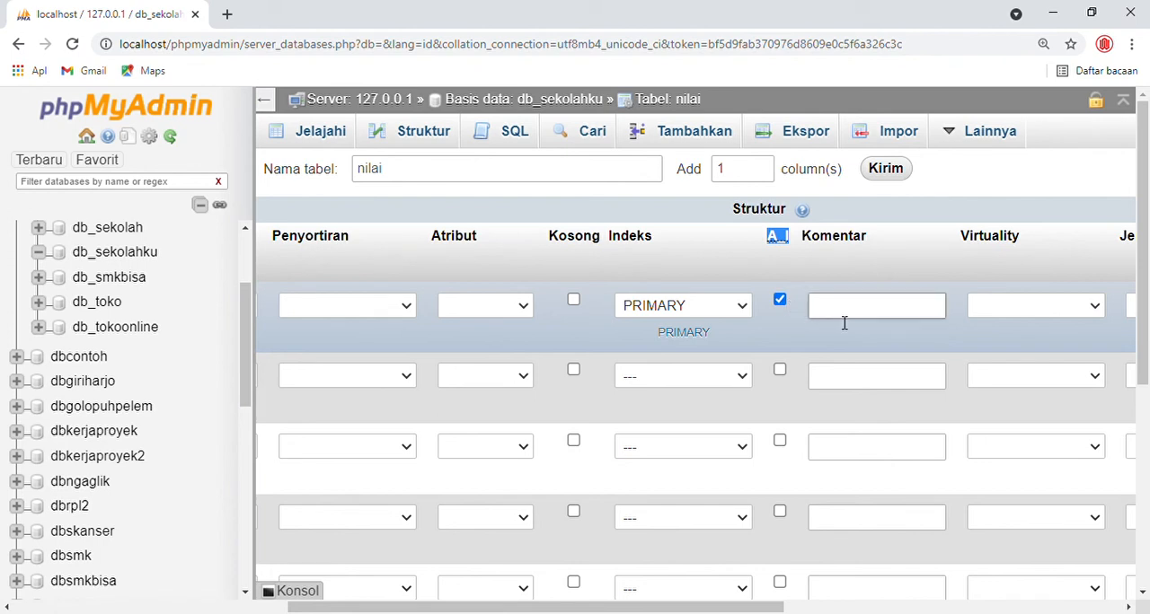
scroll(837, 331, down, 6)
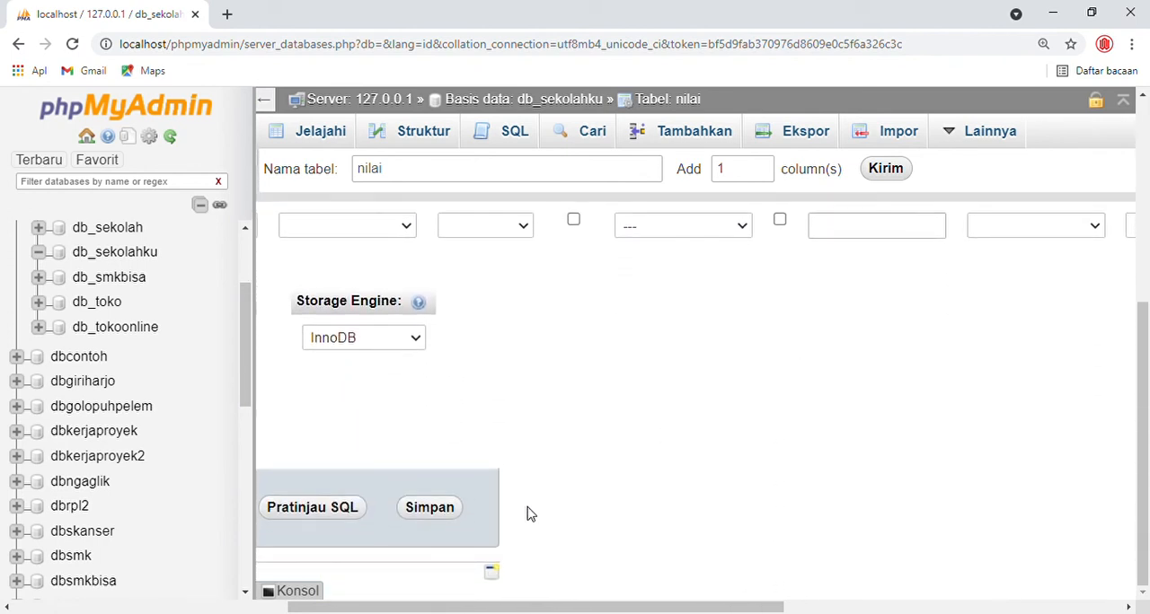
click(440, 514)
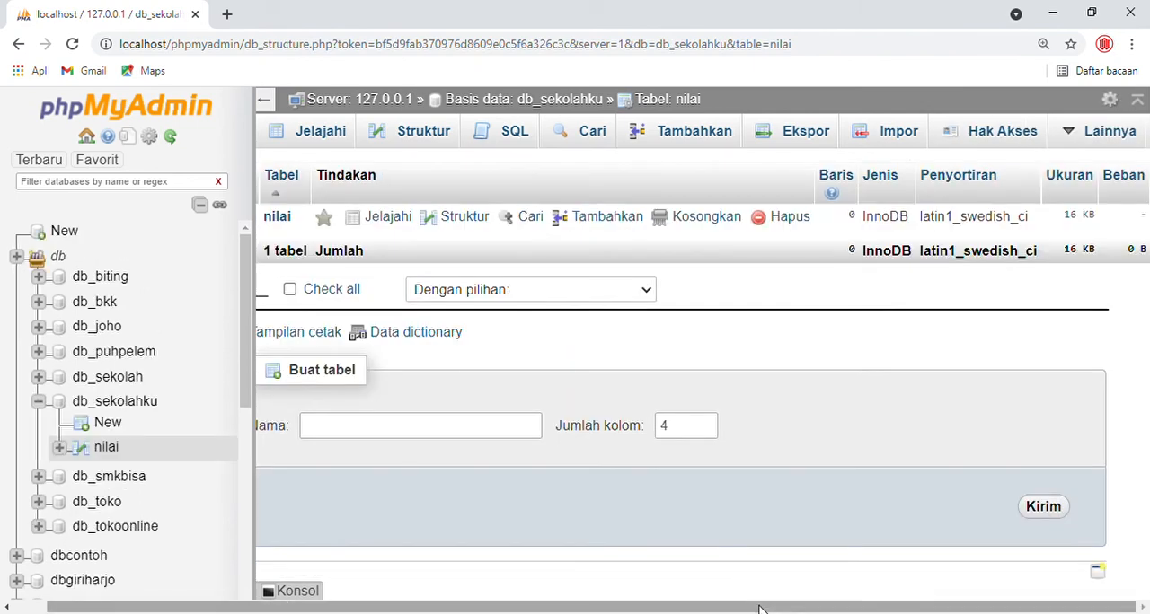
- Examine the structure of the saved nilai table, especially the extra attribute of the kd column
drag(759, 607, 527, 591)
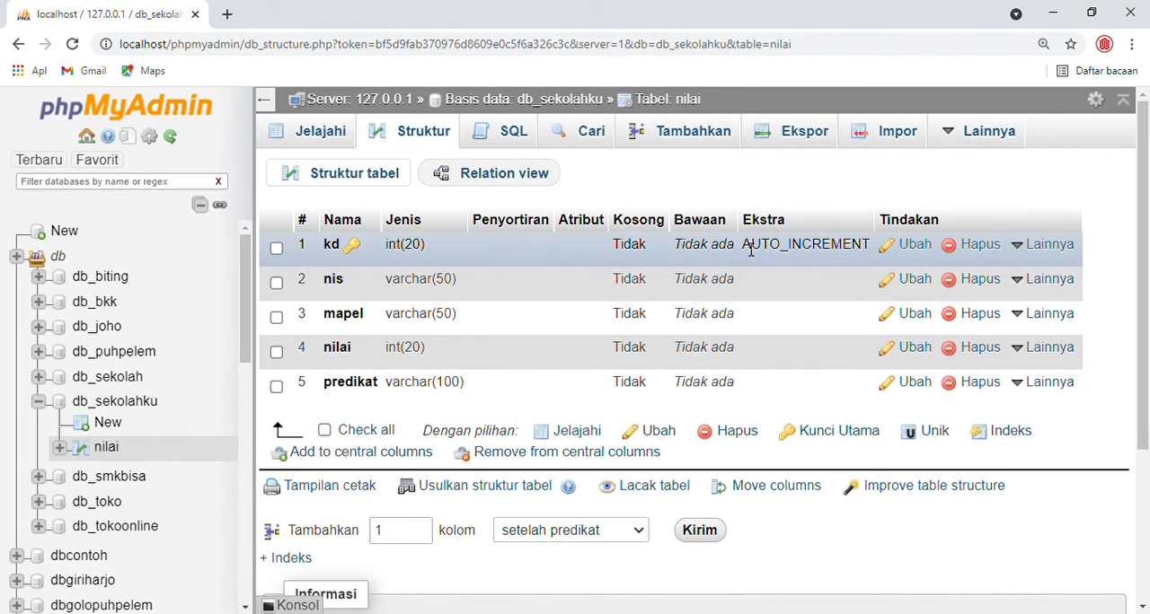
drag(743, 250, 886, 258)
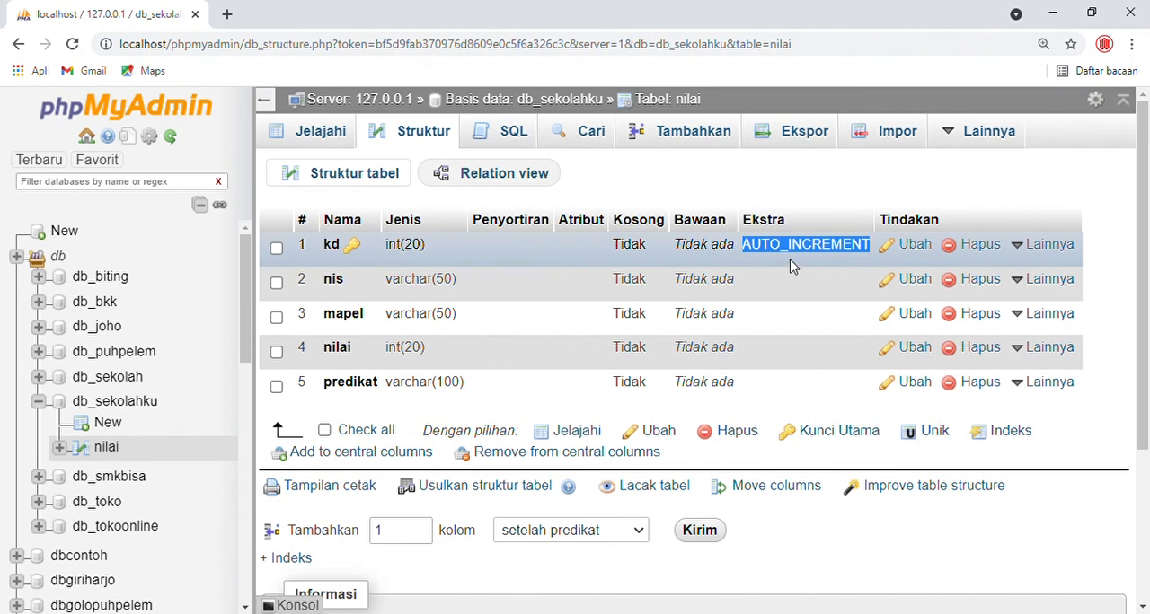
click(836, 212)
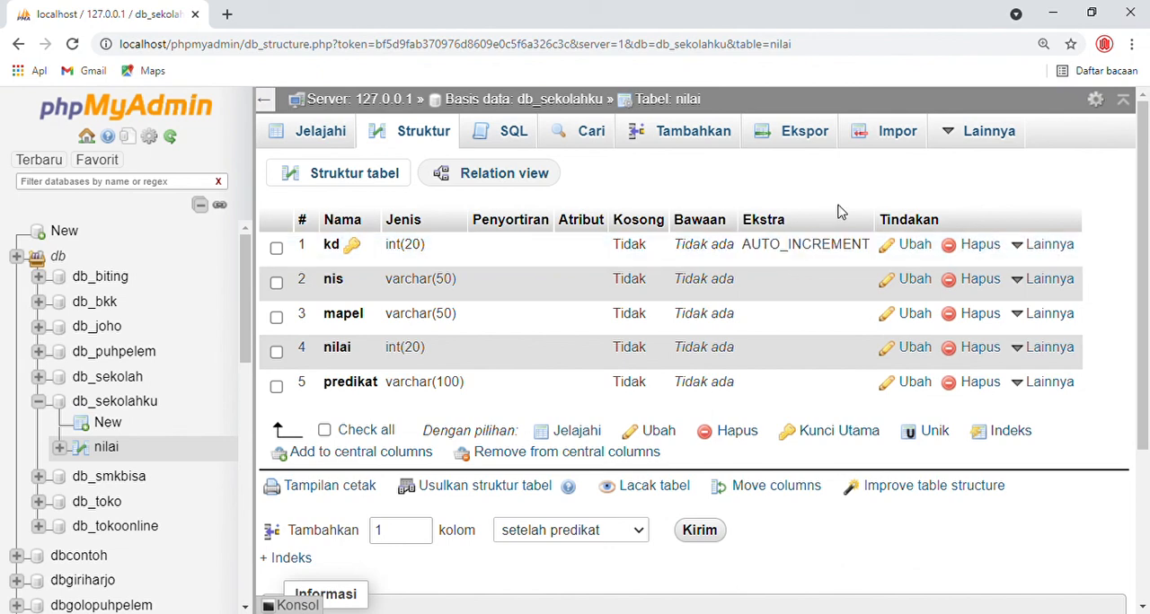